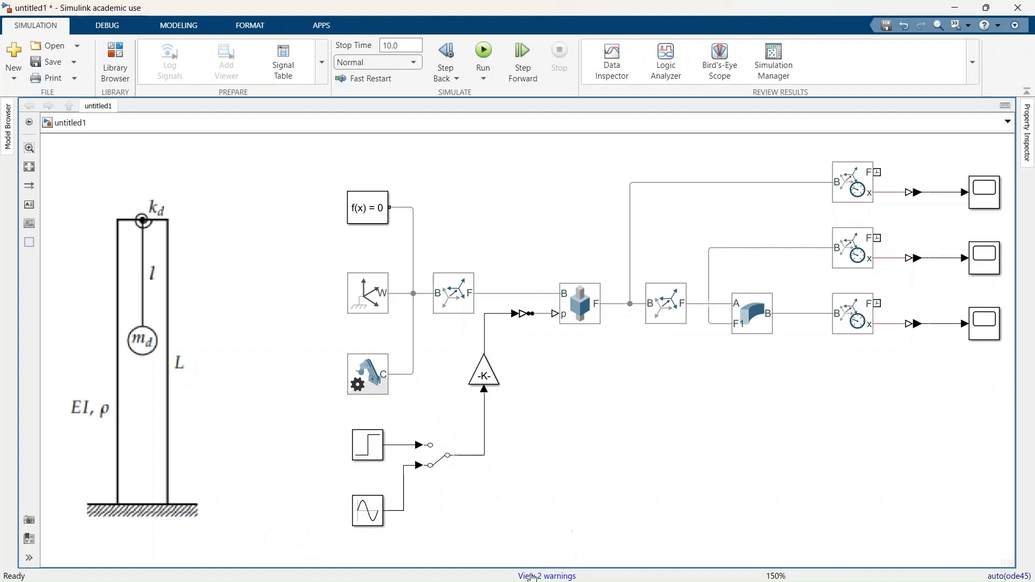
- Shift the upright beam diagram away from the blocks and paste the deflected beam picture with angle θ beside it
drag(214, 542, 408, 503)
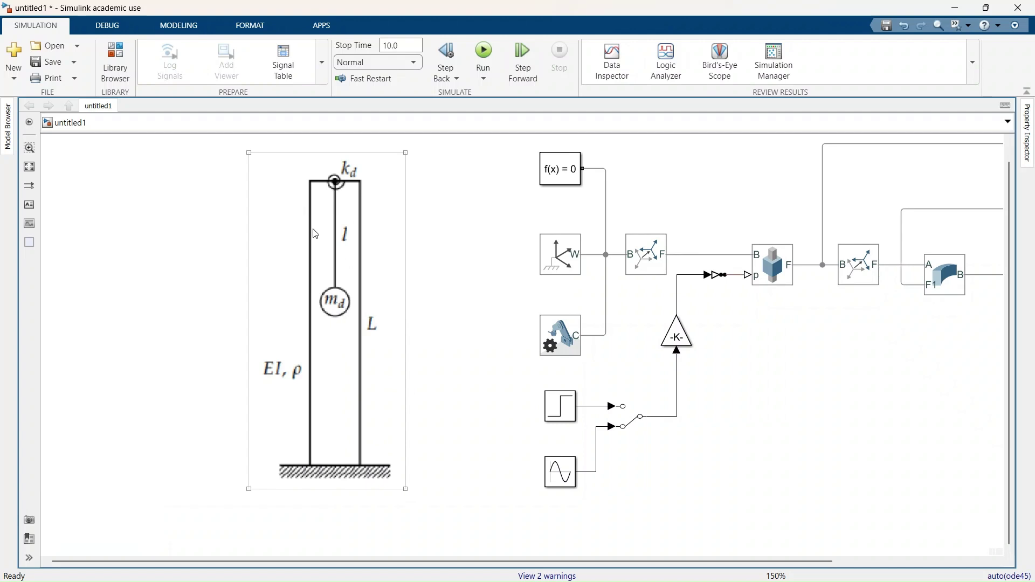
drag(384, 211, 260, 221)
click(385, 251)
key(ctrl+v)
drag(373, 305, 380, 372)
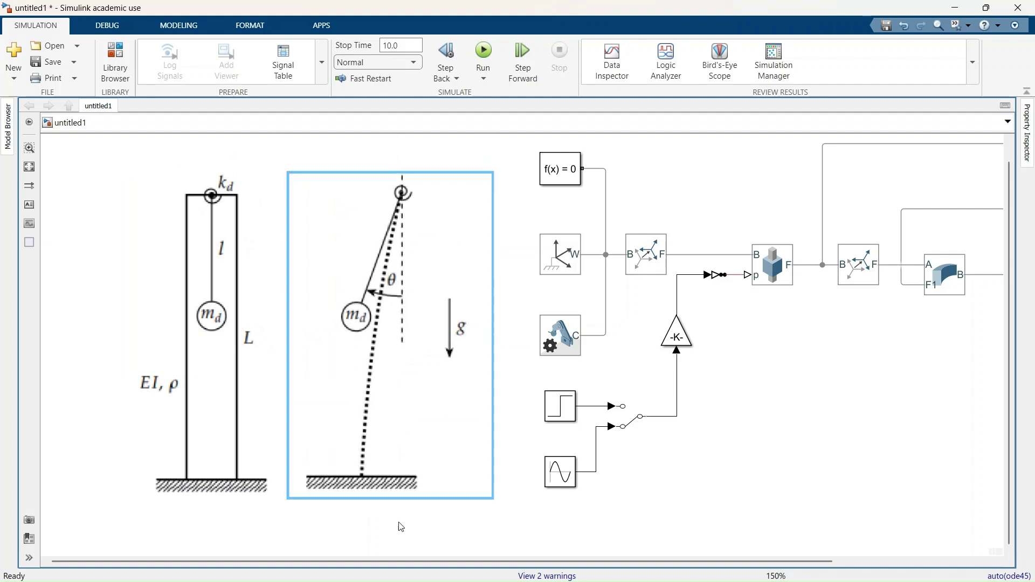
drag(380, 435, 377, 442)
click(437, 511)
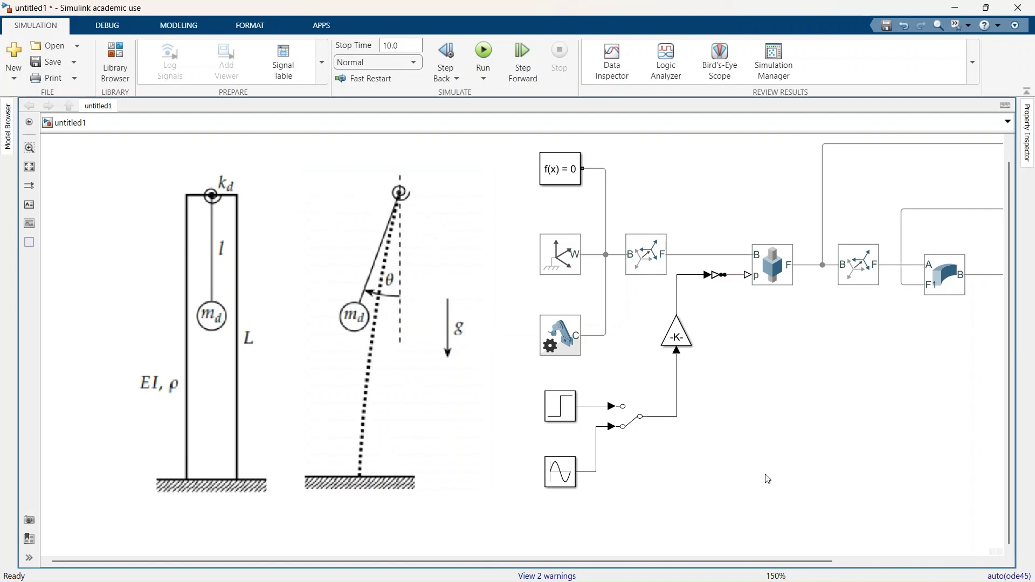
- Paste the X sin ωt hanging-beam picture and place it on the far side of the existing diagrams
key(space)
drag(424, 146, 992, 511)
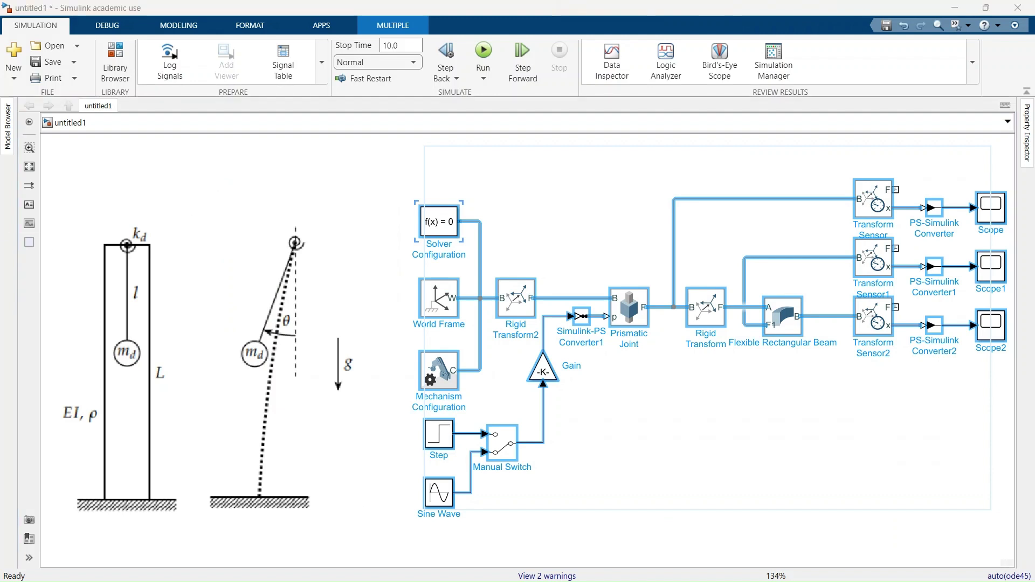
click(435, 540)
scroll(536, 475, down, 2)
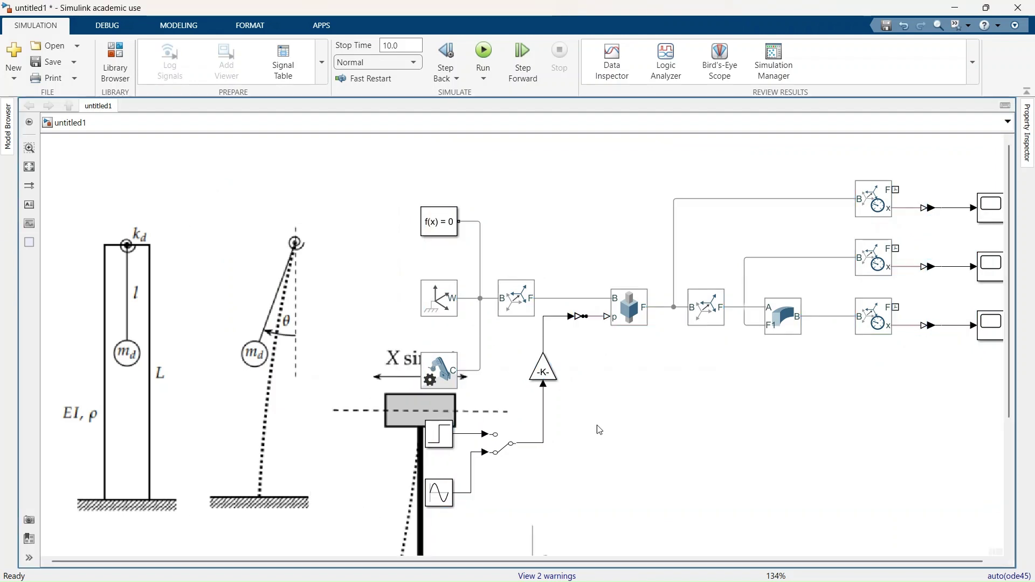
drag(537, 474, 169, 380)
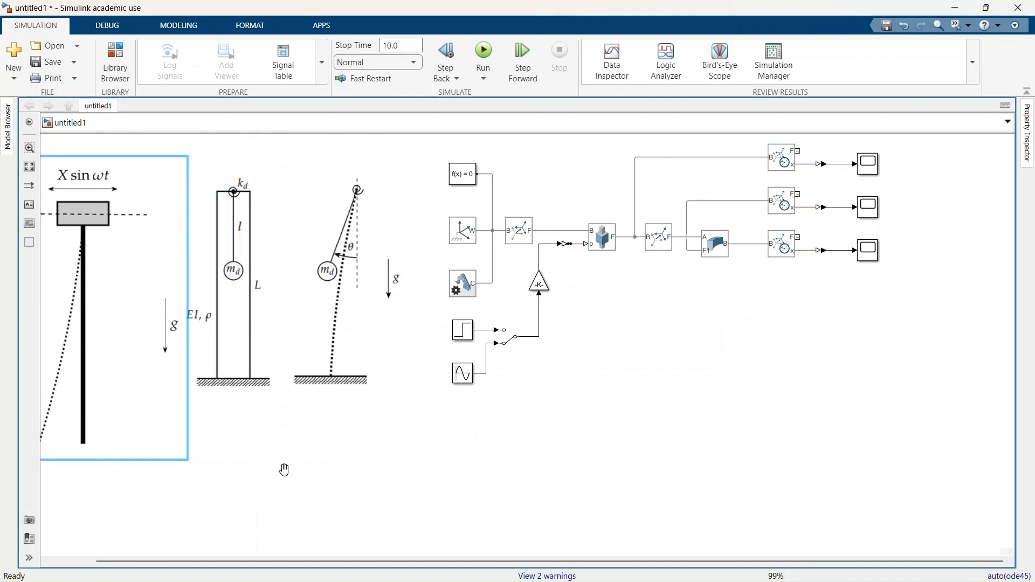
- Set the rotation axis of the Rigid Transform between the World Frame and the Prismatic Joint to -Y
key(space)
double_click(614, 274)
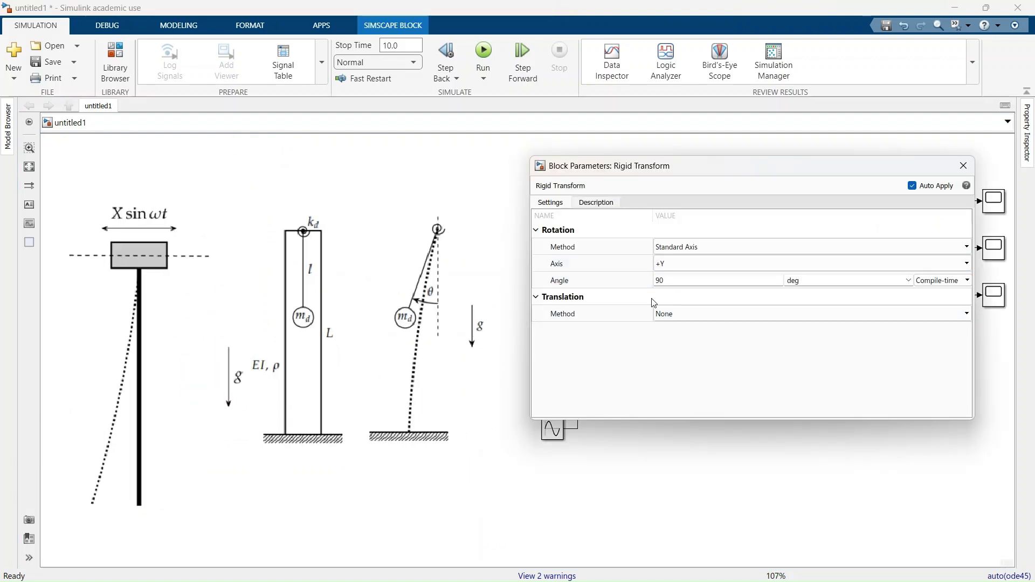
click(675, 264)
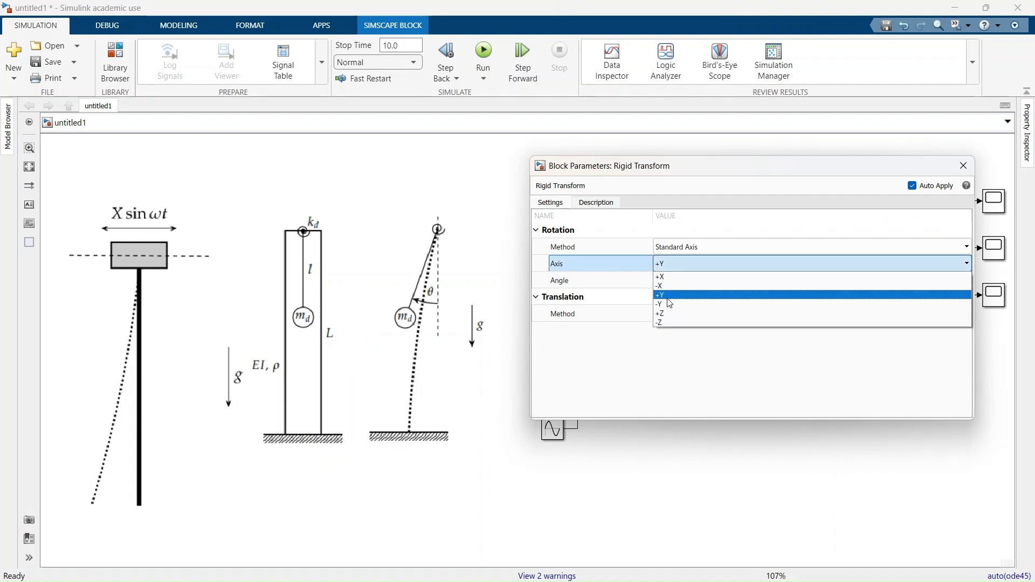
click(670, 304)
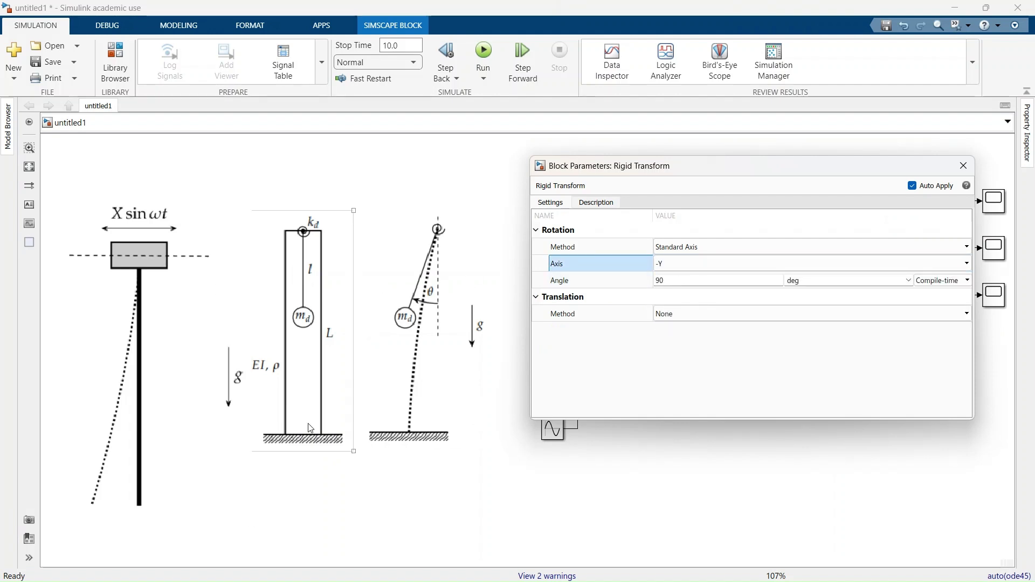
click(745, 420)
- Delete the X sin ωt hanging-beam picture from the canvas
click(185, 351)
key(Delete)
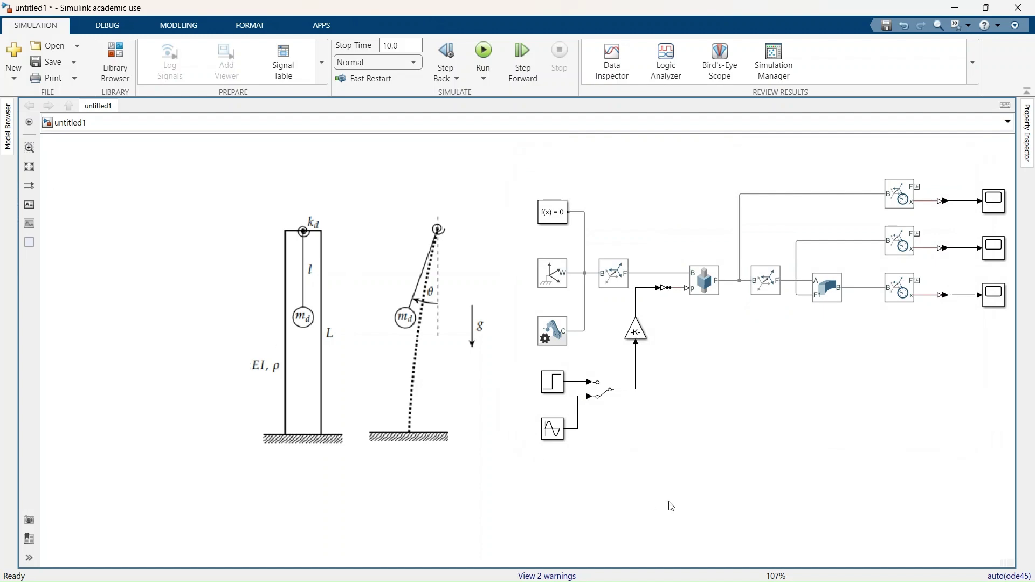
key(space)
- Check the Prismatic Joint's parameters and enlarge the Gain block so that its value is readable
double_click(624, 314)
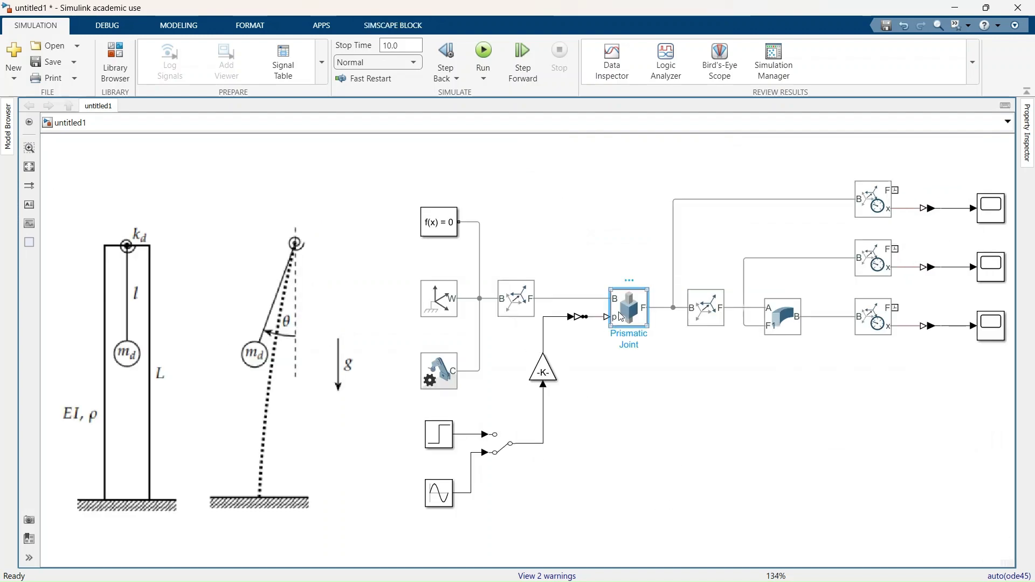
click(588, 112)
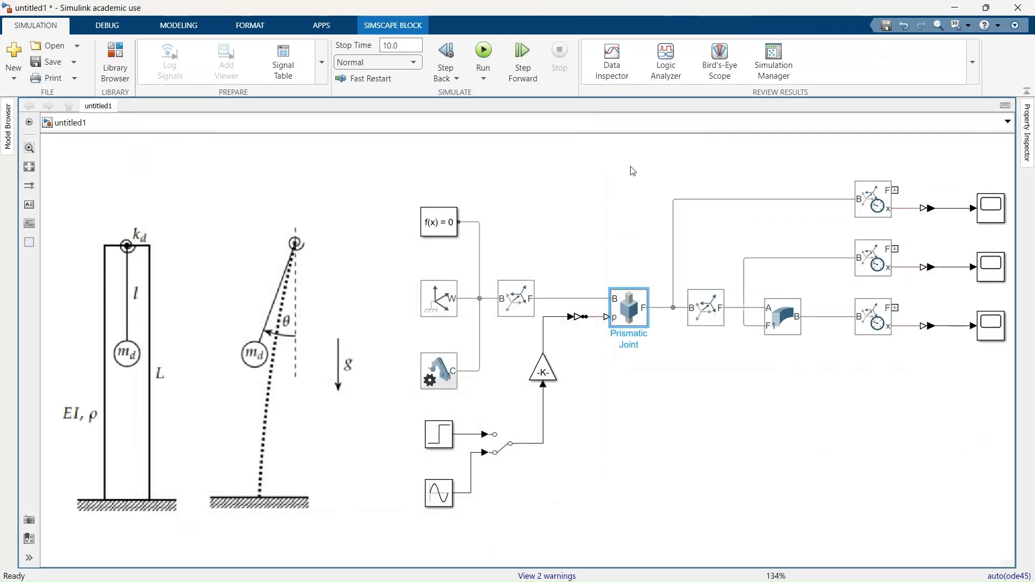
click(479, 422)
drag(558, 385, 558, 396)
- Delete the Step source and the Manual Switch, and feed the Sine Wave directly into the Gain
click(446, 439)
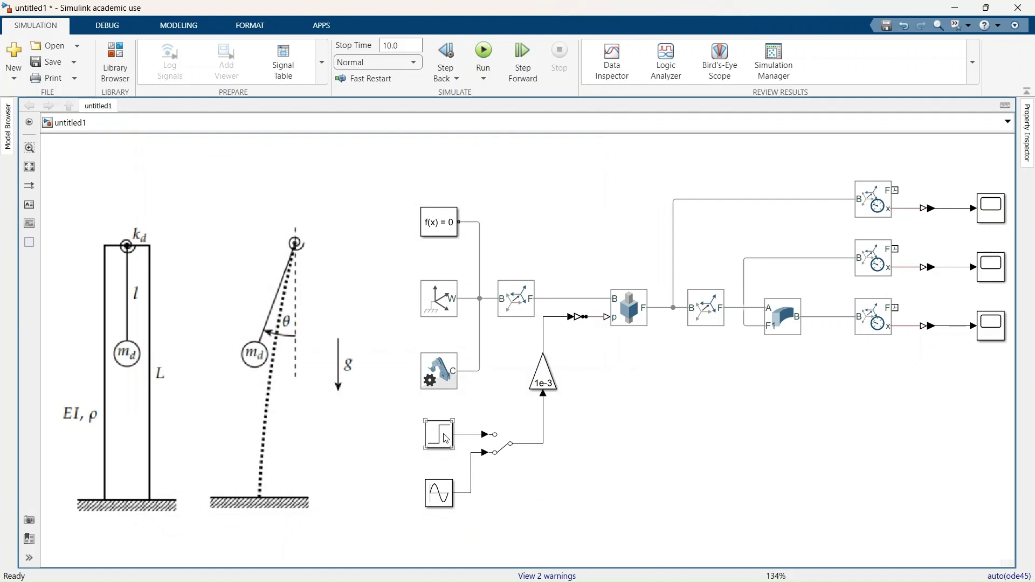
drag(409, 436, 544, 396)
key(Delete)
click(441, 489)
drag(441, 488, 441, 454)
- Delete the upper two Transform Sensor branches with their converters and scopes, along with the existing flexible beam block
click(723, 411)
drag(696, 163, 1013, 275)
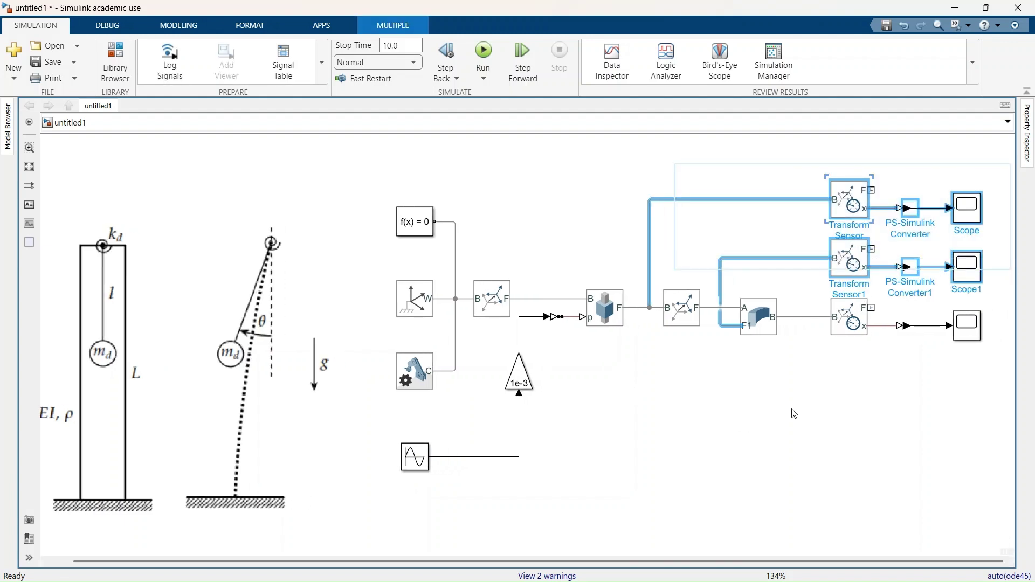
key(Delete)
drag(801, 280, 738, 400)
key(Delete)
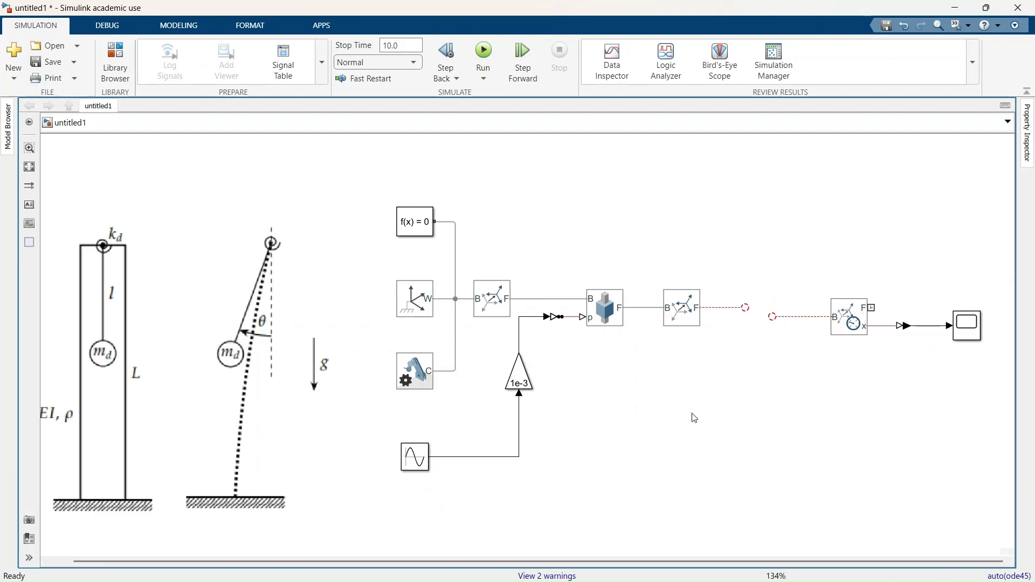
- Add a new Flexible Rectangular Beam block to the model
text(re)
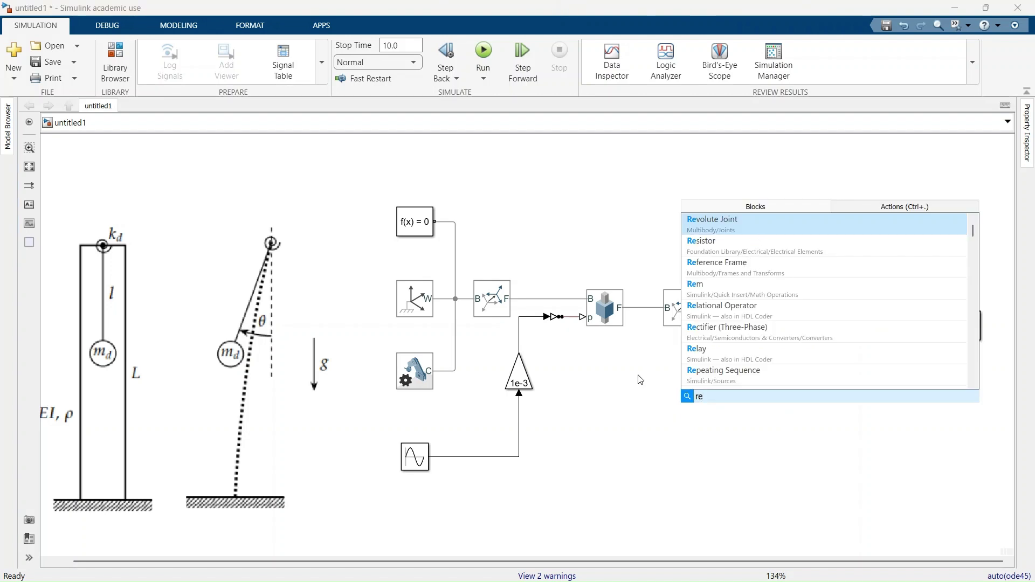
key(BackSpace)
key(BackSpace)
text(flex)
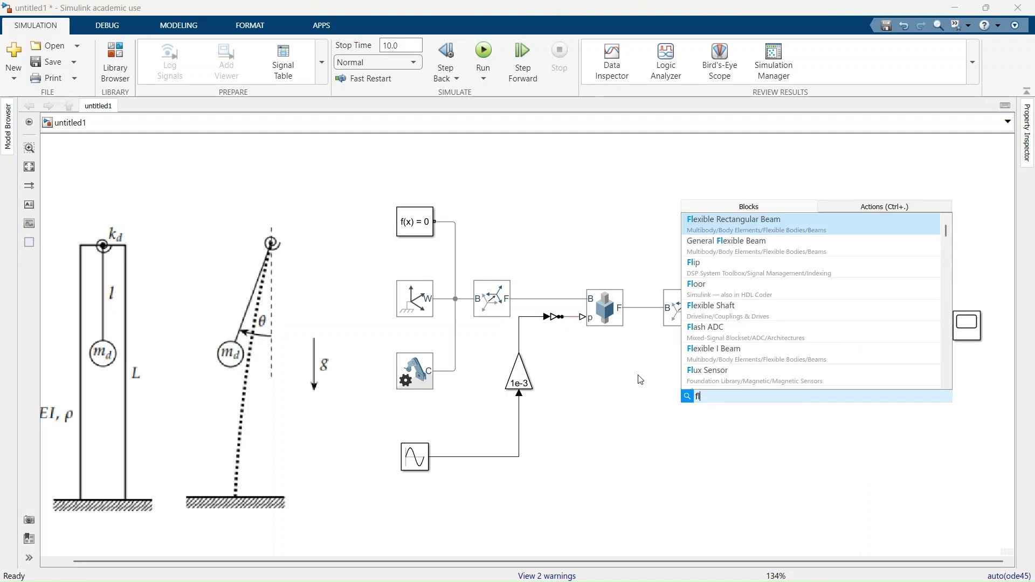
key(Return)
- Connect the new beam between the second Rigid Transform and the Transform Sensor, and align the sensor, converter and scope with it
drag(883, 304, 992, 358)
drag(850, 318, 837, 304)
click(762, 395)
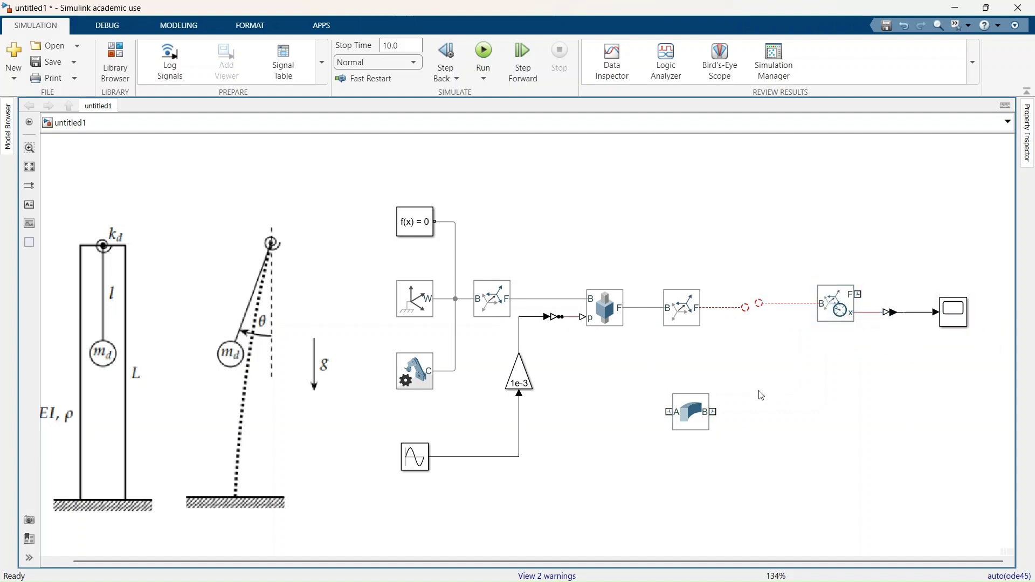
click(840, 308)
drag(692, 412, 747, 306)
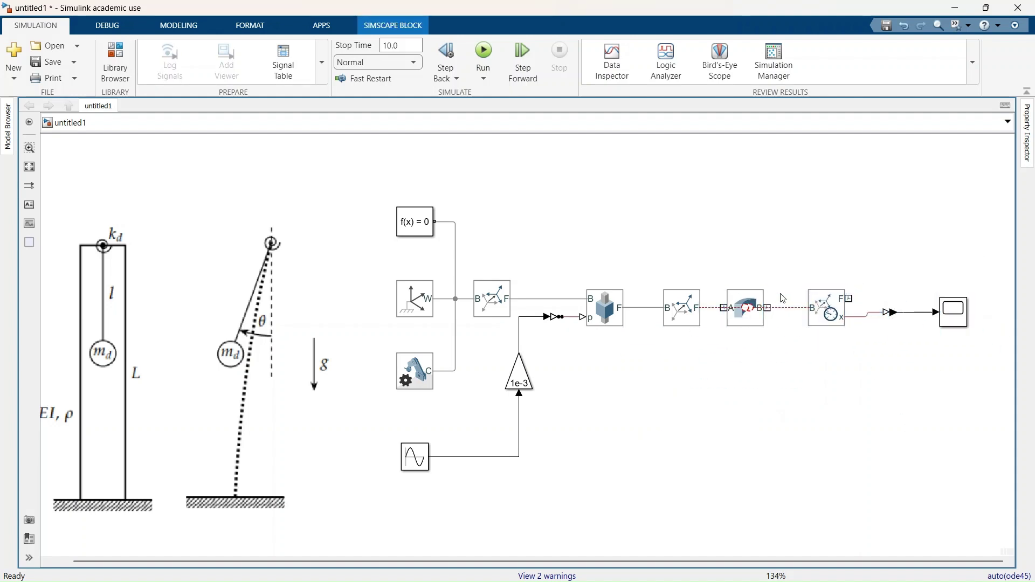
click(730, 287)
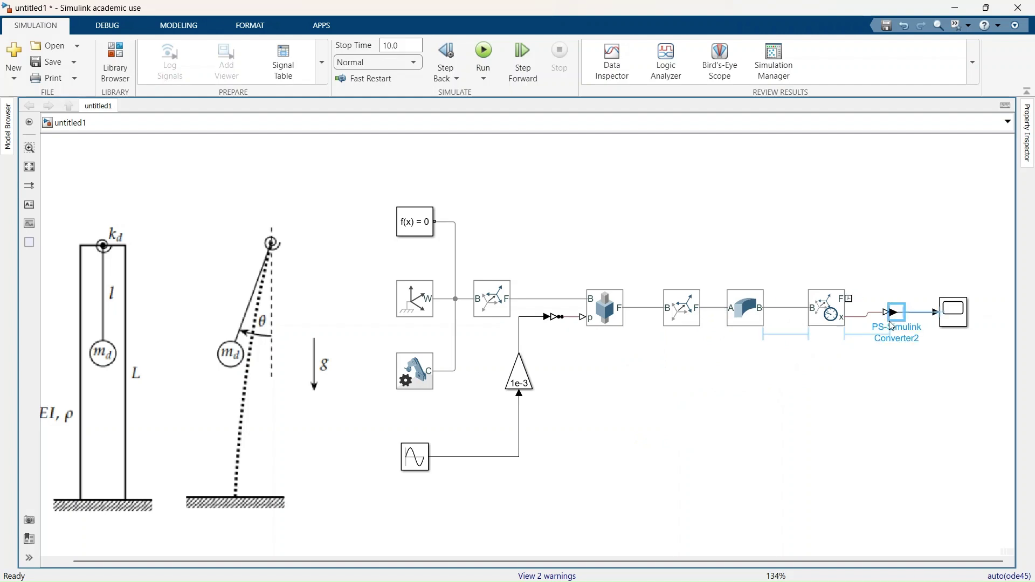
click(897, 322)
key(space)
click(719, 413)
- Add a Revolute Joint, rotate it vertically and branch its base port off the line from the beam's end B
double_click(851, 421)
text(re)
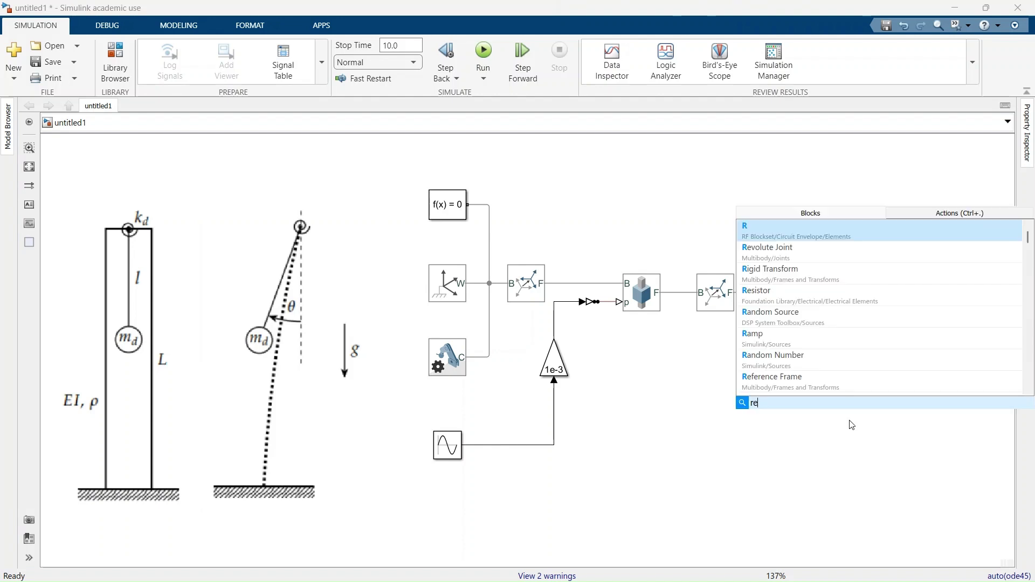
key(Return)
key(ctrl+r)
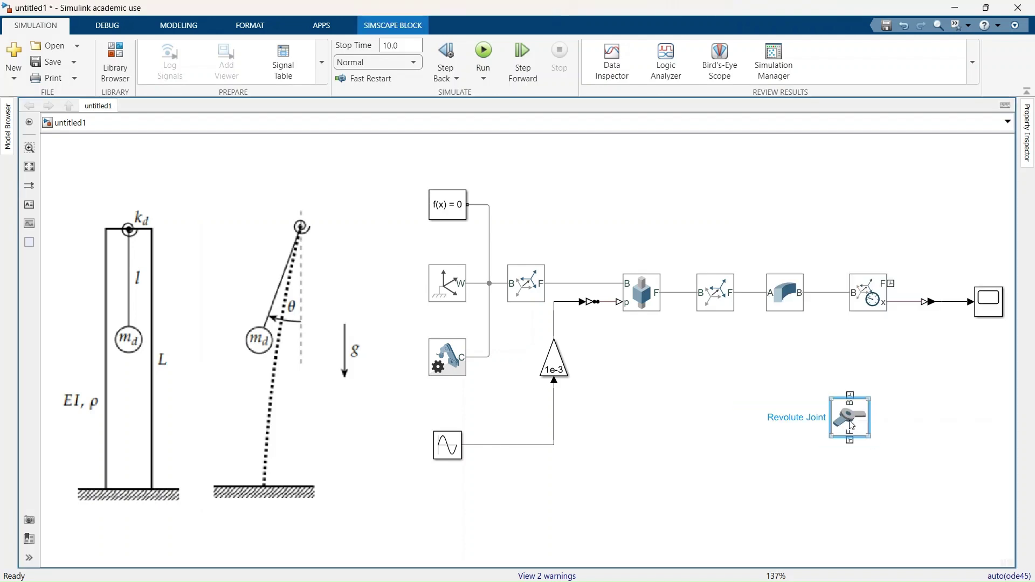
drag(854, 430, 827, 292)
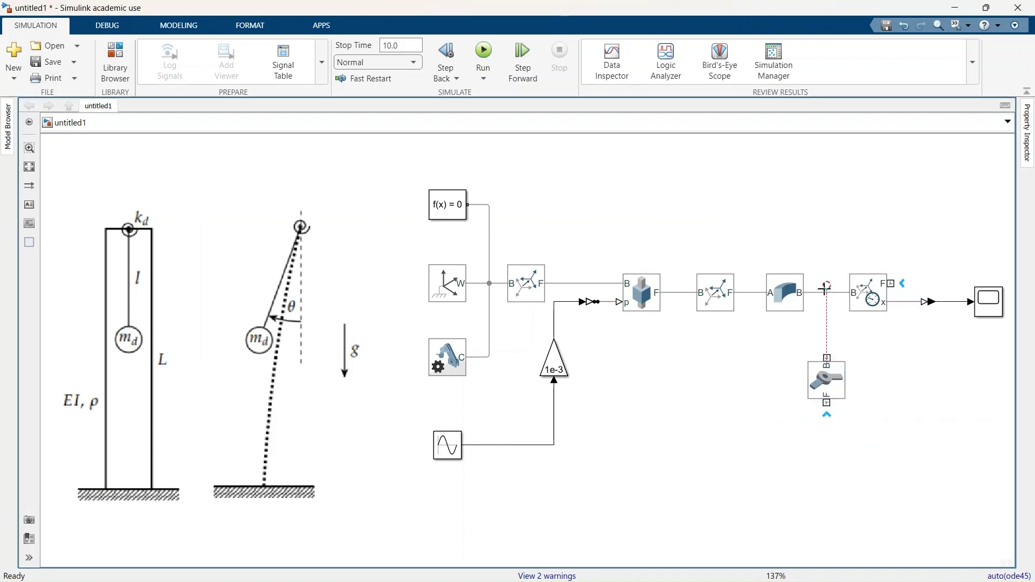
- Tighten the layout by moving the Gain, converters, Prismatic Joint, Rigid Transform, beam, Revolute Joint, sensor and scope closer to the World Frame
drag(555, 366, 527, 389)
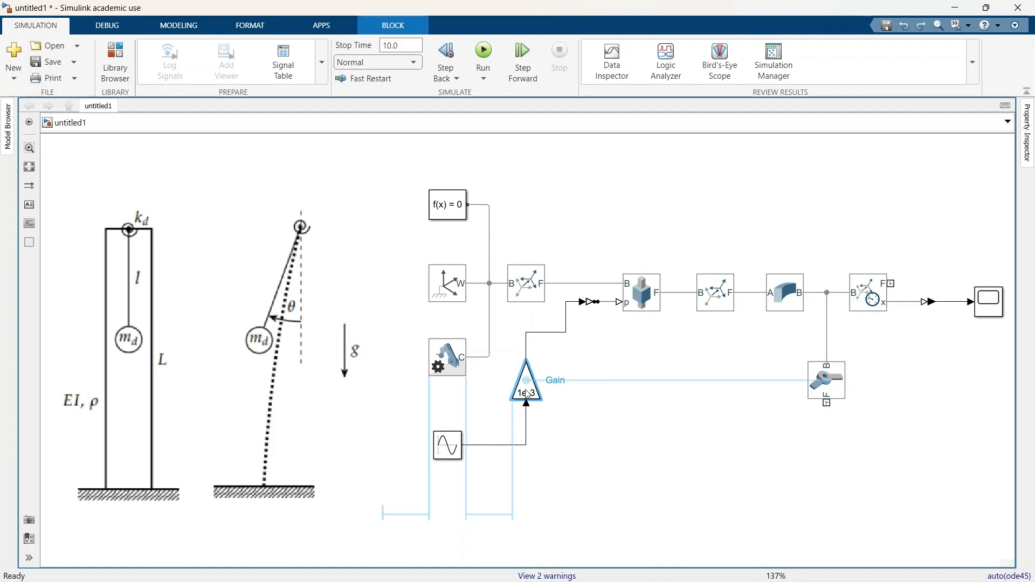
drag(593, 302, 554, 320)
drag(648, 298, 612, 298)
drag(717, 296, 666, 296)
drag(787, 297, 727, 296)
click(802, 389)
drag(802, 389, 750, 390)
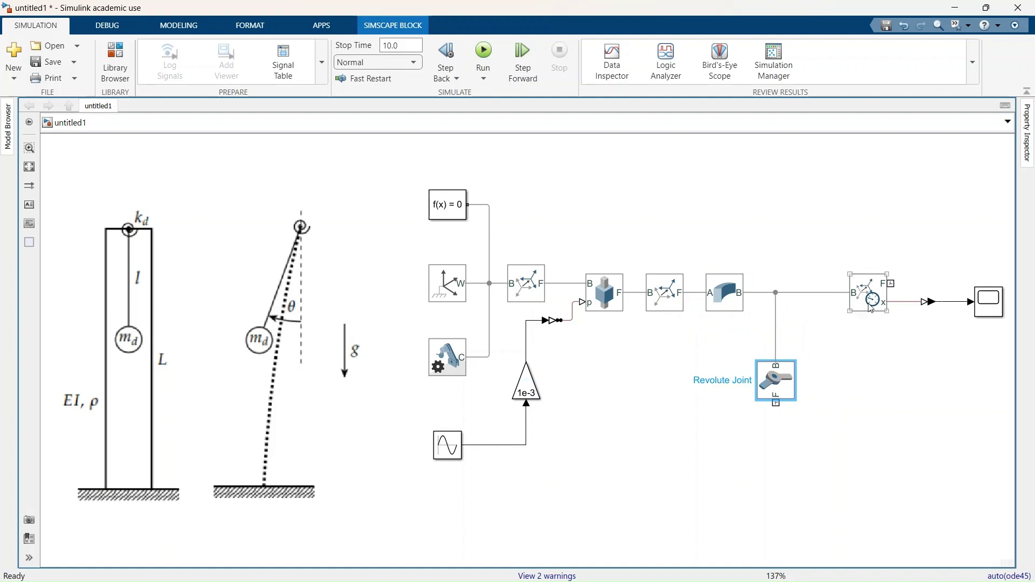
drag(868, 296, 836, 296)
drag(930, 302, 888, 302)
click(984, 312)
drag(985, 312, 943, 312)
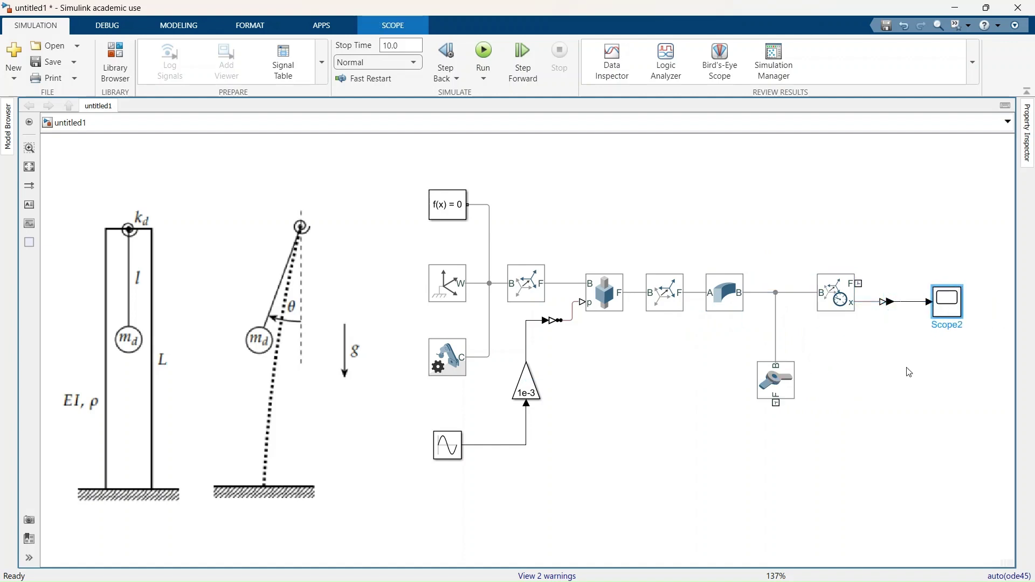
click(908, 370)
- Add a Brick Solid, rotate it and connect it below the Revolute Joint's follower port as the pendulum mass
click(281, 374)
double_click(667, 469)
text(brick)
key(Return)
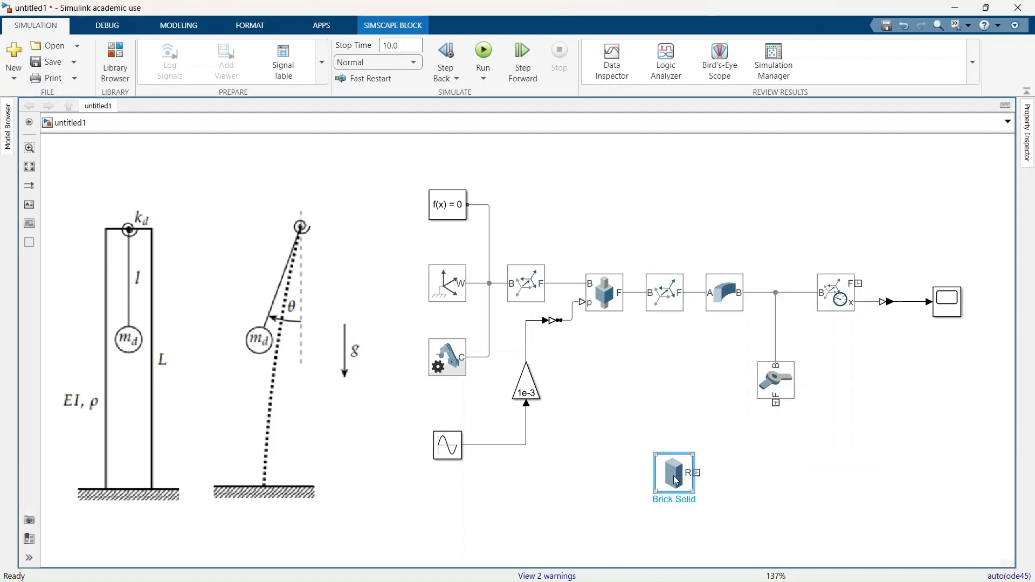
key(ctrl+r)
drag(676, 479, 779, 480)
click(748, 469)
- Set the flexible beam's width and height to 0.05 m and its length to 2 m, and review its stiffness and inertia settings
double_click(725, 292)
drag(594, 185, 845, 165)
click(570, 371)
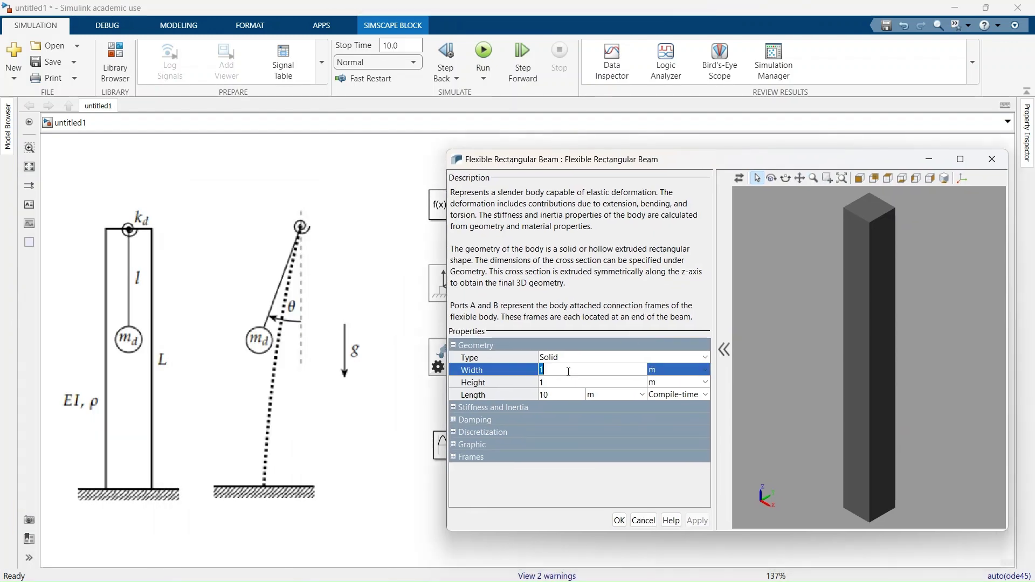
click(561, 385)
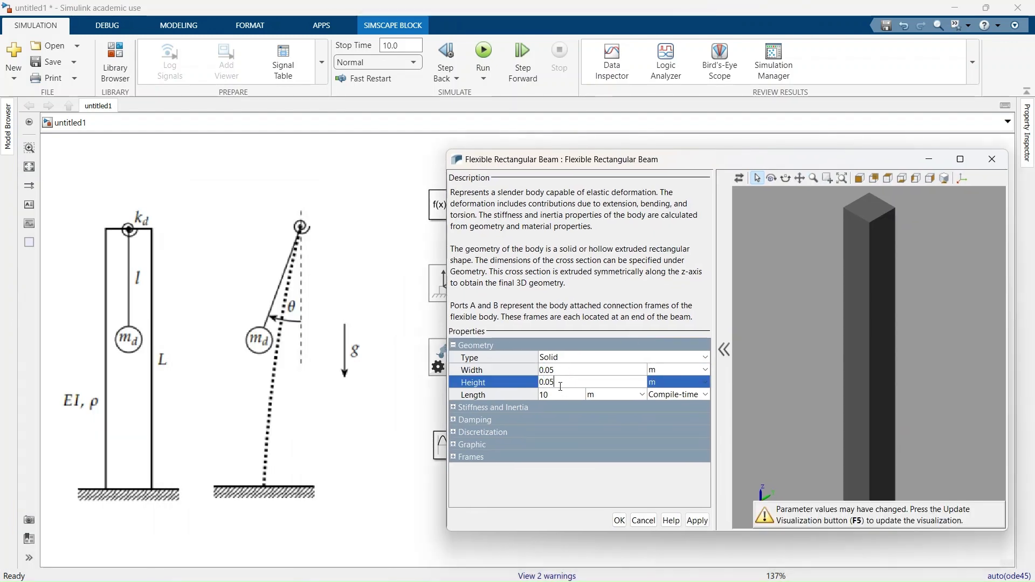
click(558, 395)
click(453, 407)
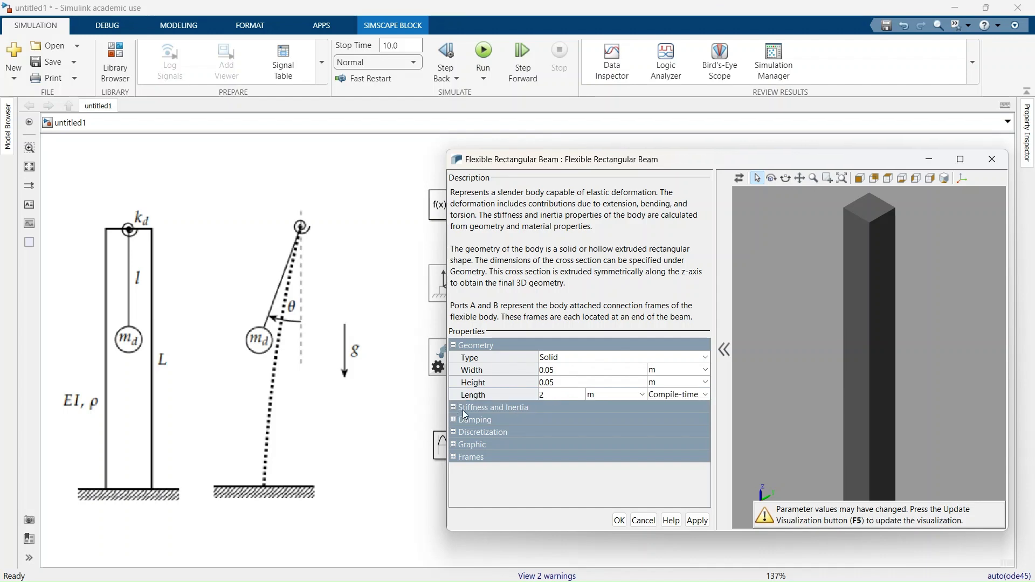
click(453, 407)
scroll(470, 478, down, 1)
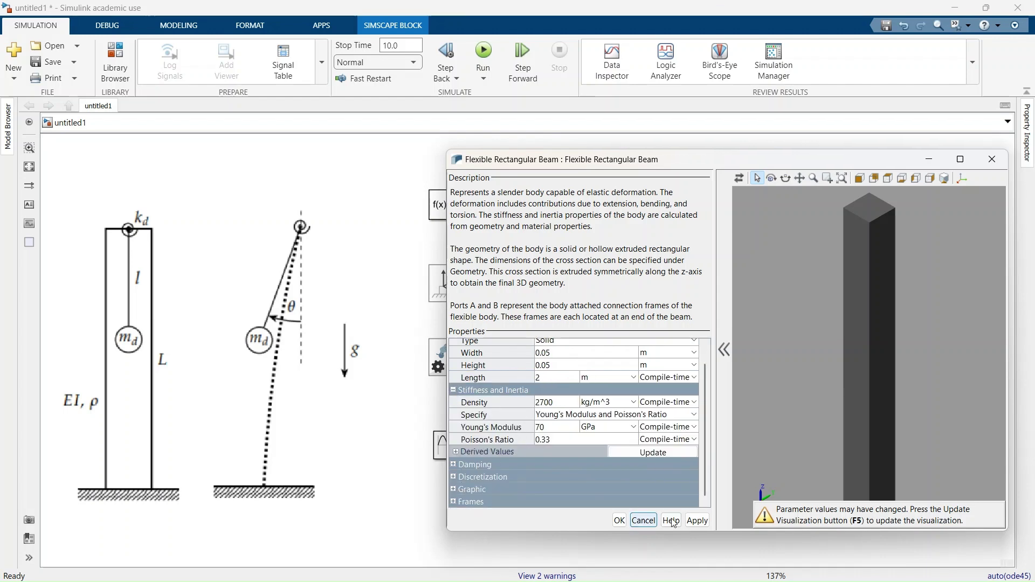
click(619, 520)
click(782, 440)
- Set the Brick Solid's dimensions to [1 1 1]*0.1 m and its inertia type to Point Mass
double_click(776, 473)
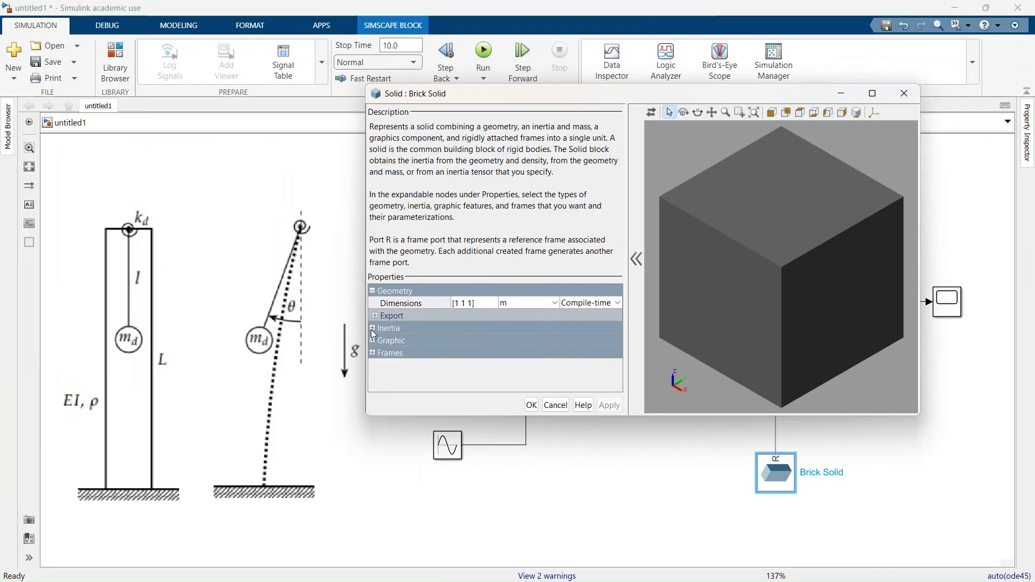
click(490, 303)
text(*0.1)
key(Return)
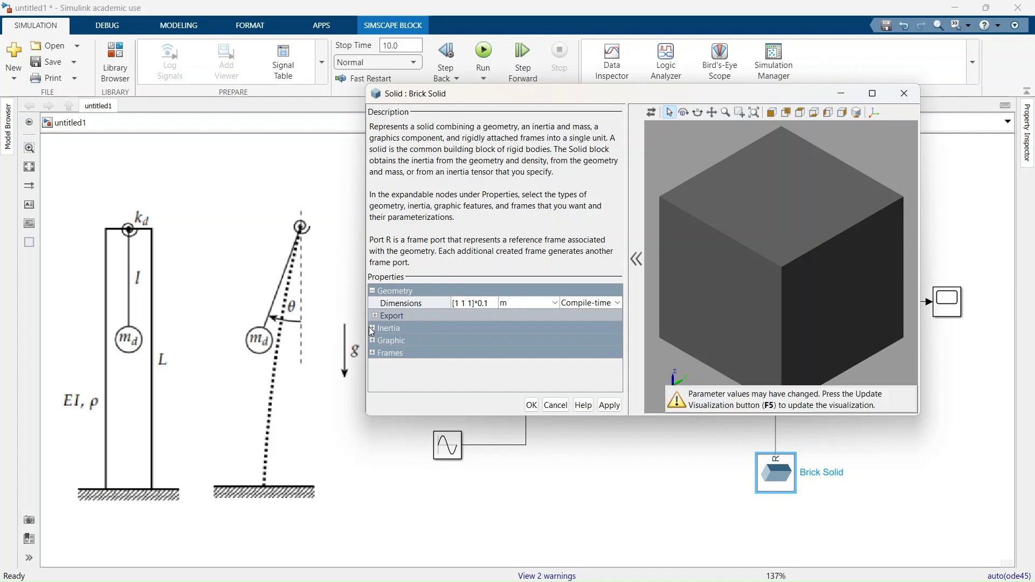
click(413, 330)
double_click(412, 331)
click(539, 340)
click(474, 363)
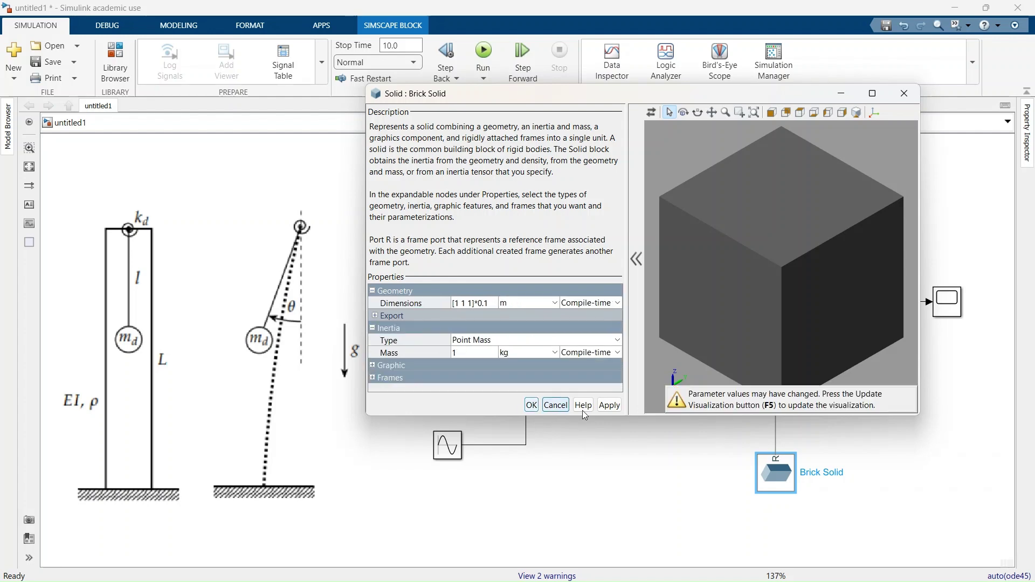
click(531, 404)
click(741, 390)
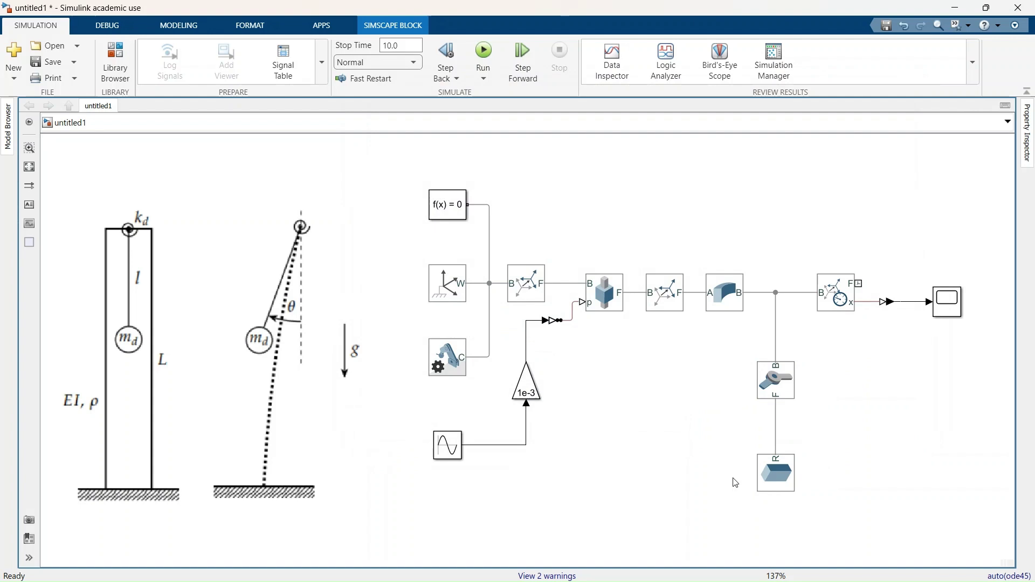
- Place a copy of the beam's Rigid Transform below the main line and rotate it vertically
click(769, 396)
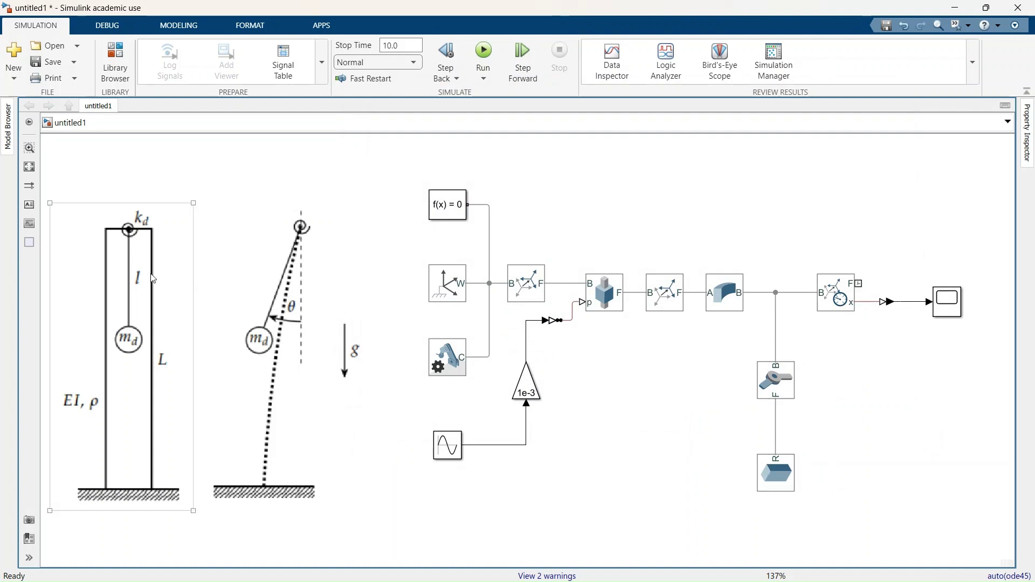
drag(663, 301, 671, 434)
key(ctrl+r)
- Set the copied transform to no rotation and a cylindrical translation of radius 0.25 m, and insert it between the Revolute Joint and Brick Solid
double_click(674, 426)
drag(431, 290, 635, 219)
click(561, 299)
click(561, 300)
click(549, 310)
click(553, 347)
click(564, 372)
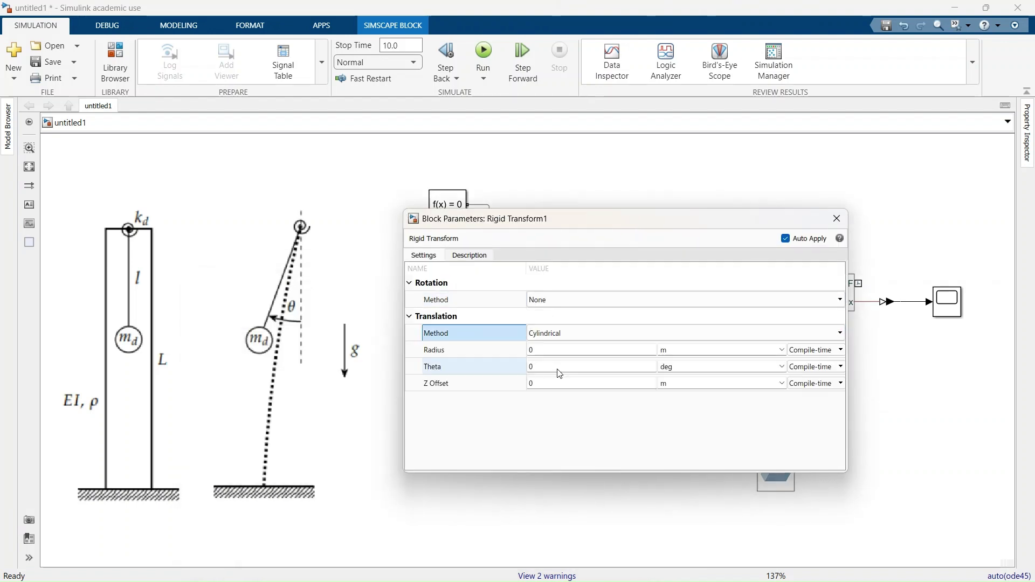
click(565, 349)
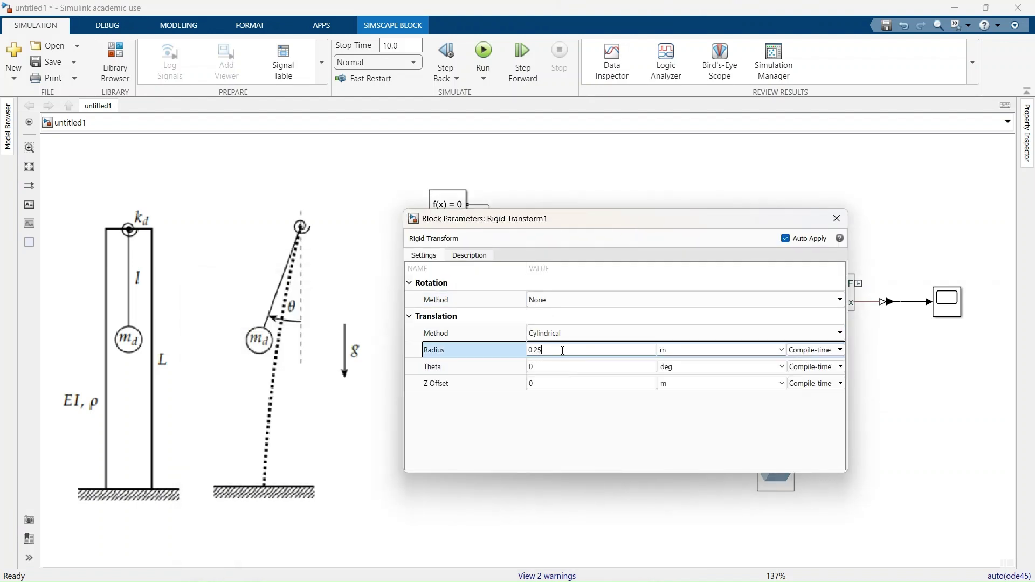
text(0.25)
click(571, 484)
click(680, 426)
drag(682, 426, 784, 414)
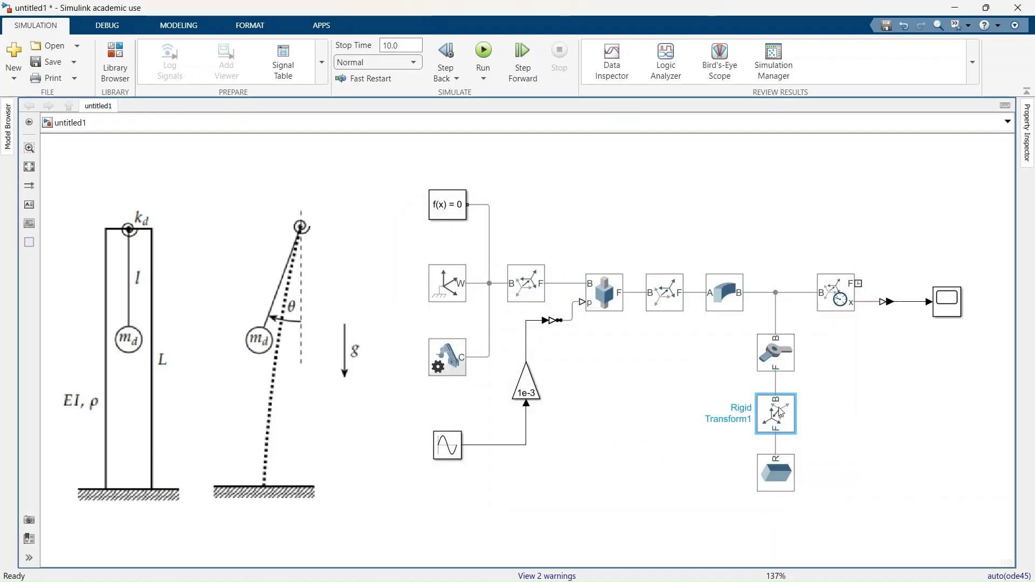
- Review the solver details in the model's configuration parameters
click(994, 576)
click(1013, 553)
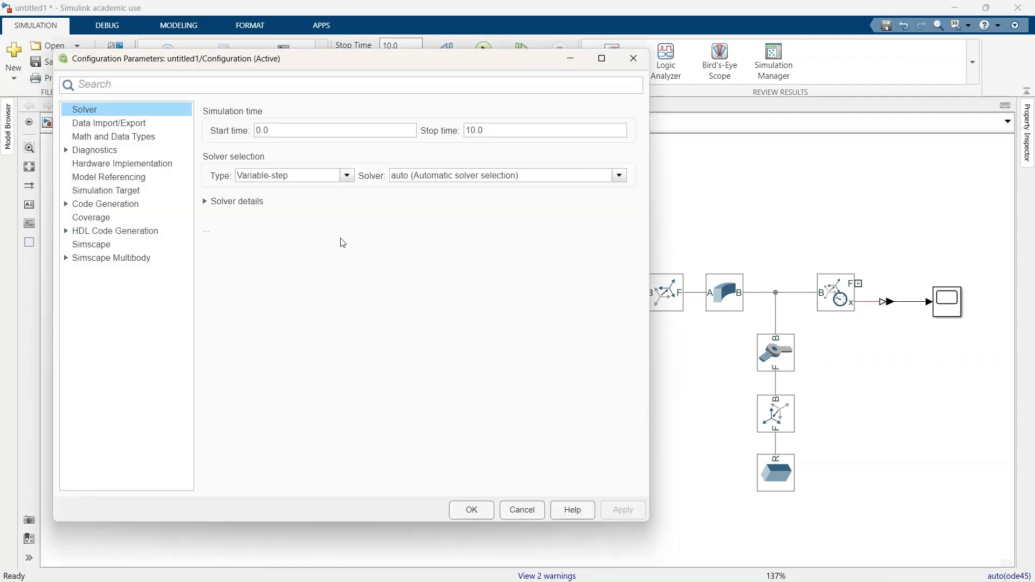
click(252, 205)
click(471, 510)
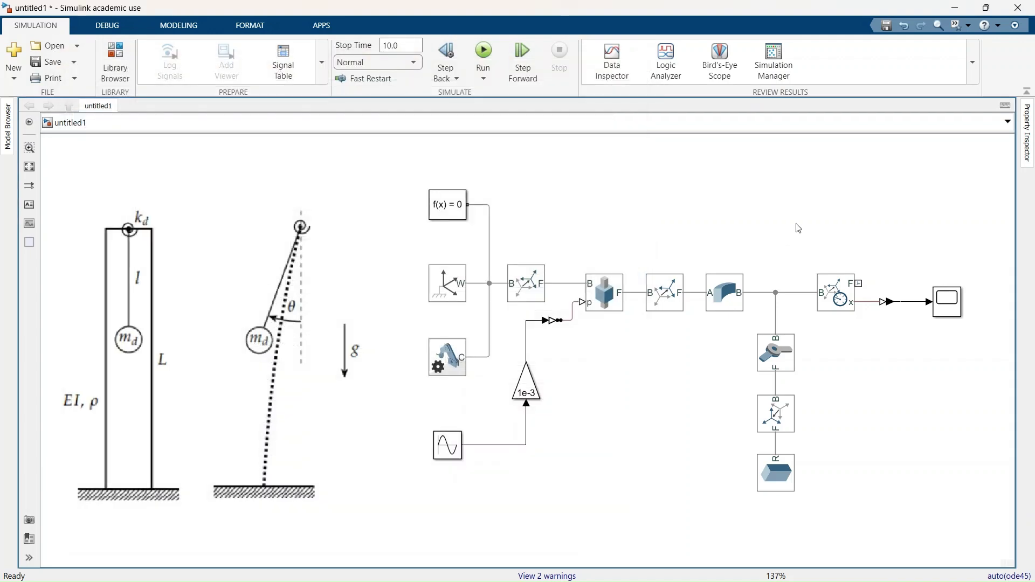
- Run the simulation, replay its start in Mechanics Explorer, and examine the Revolute Joint's frame at the beam tip
click(477, 55)
key(alt+Tab)
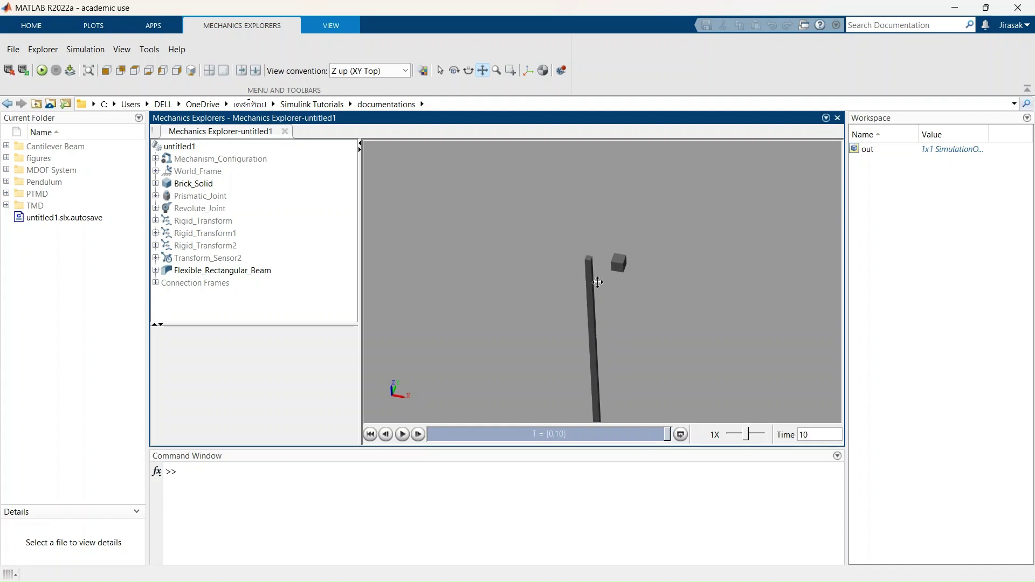
drag(534, 288, 533, 291)
drag(665, 435, 438, 437)
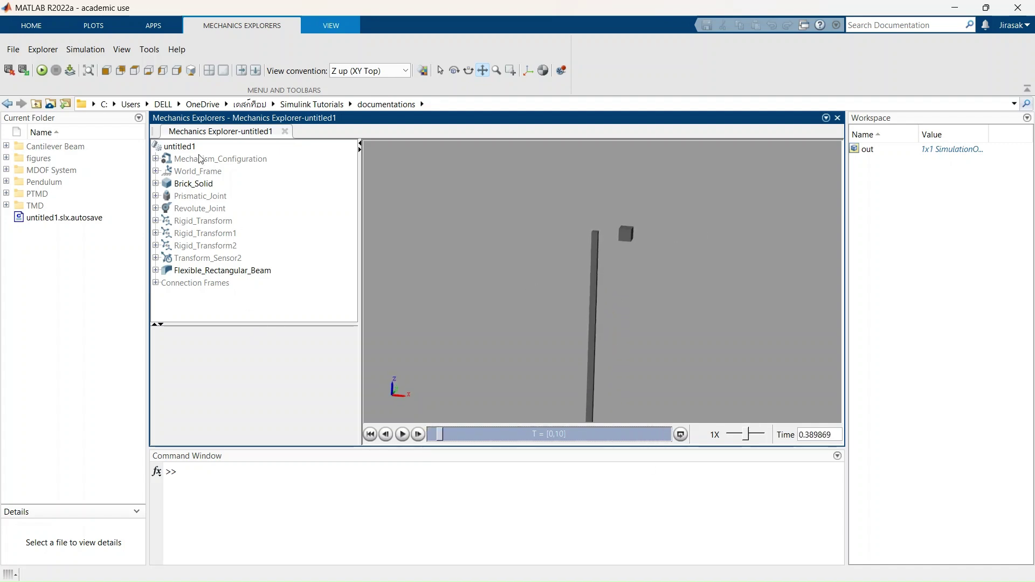
click(192, 210)
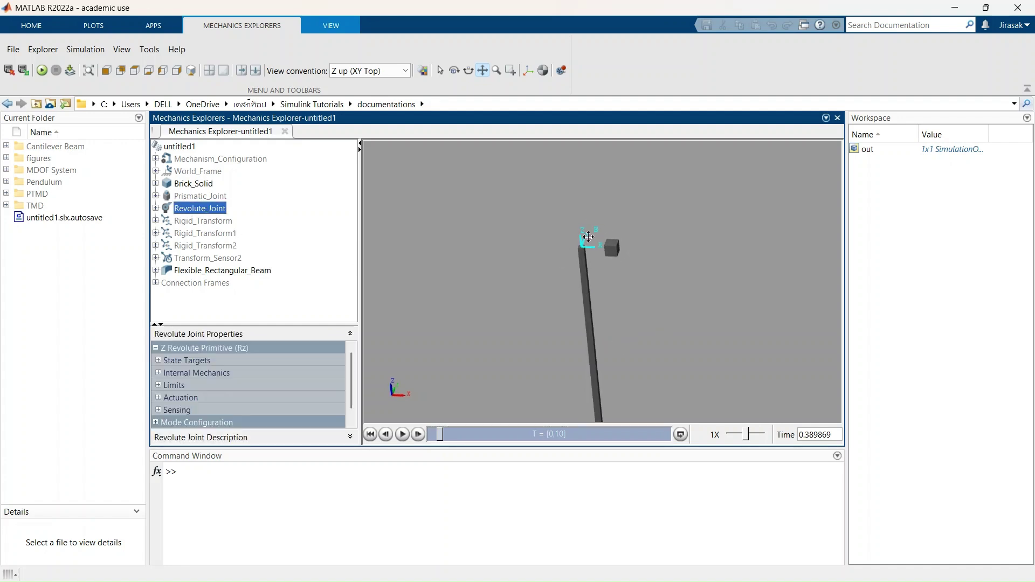
drag(604, 250, 571, 233)
key(alt+Tab)
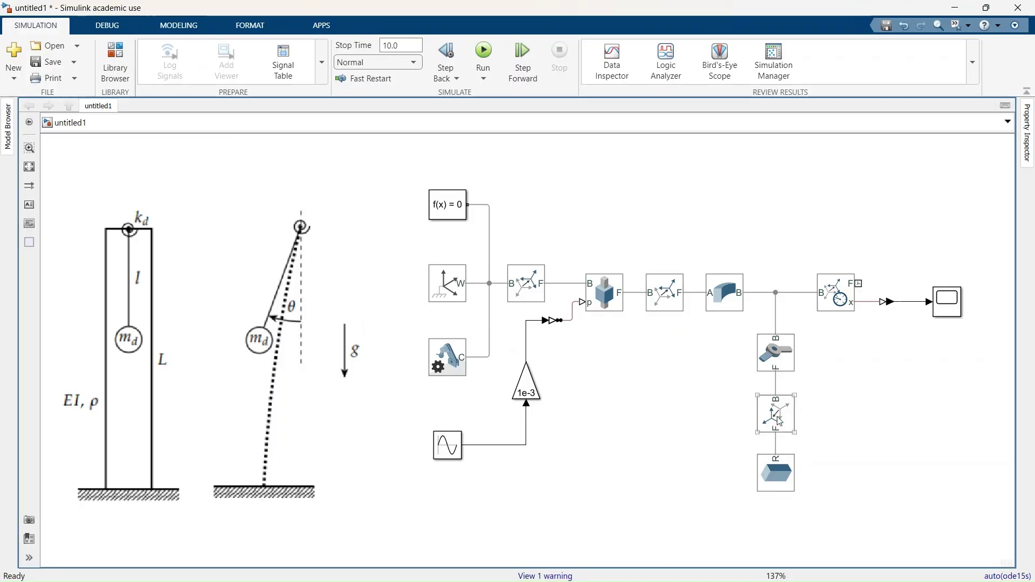
- Copy the Rigid Transform between the Prismatic Joint and the beam, and change the copy's rotation settings
click(673, 301)
key(ctrl+v)
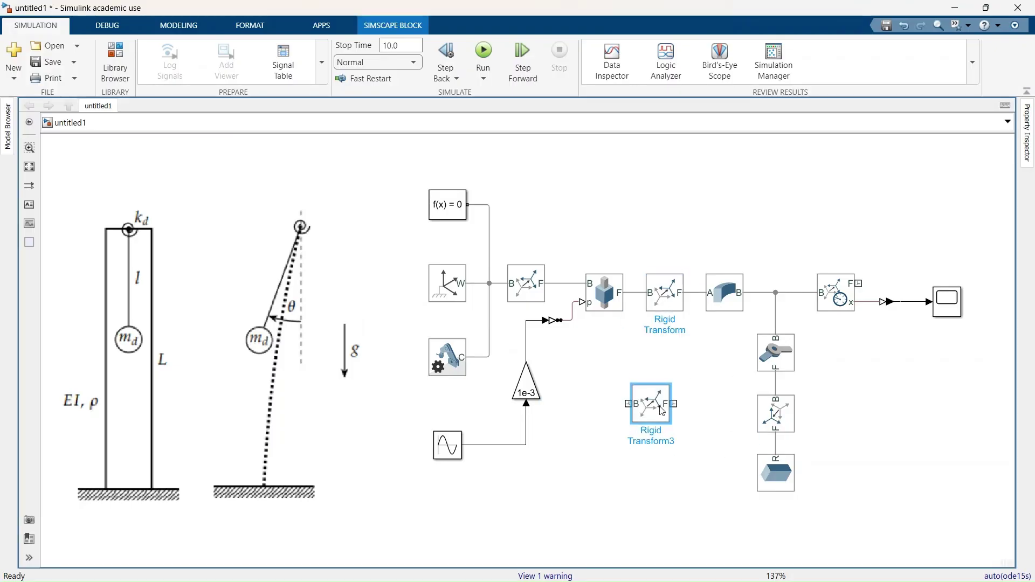
double_click(652, 404)
drag(438, 272, 693, 205)
click(584, 300)
click(584, 325)
key(Escape)
- Insert the new Rigid Transform between the beam tip and the Revolute Joint, spacing out the pendulum blocks in the column
drag(732, 348, 819, 536)
drag(786, 386, 782, 413)
click(655, 404)
drag(654, 405, 772, 330)
drag(773, 444, 773, 434)
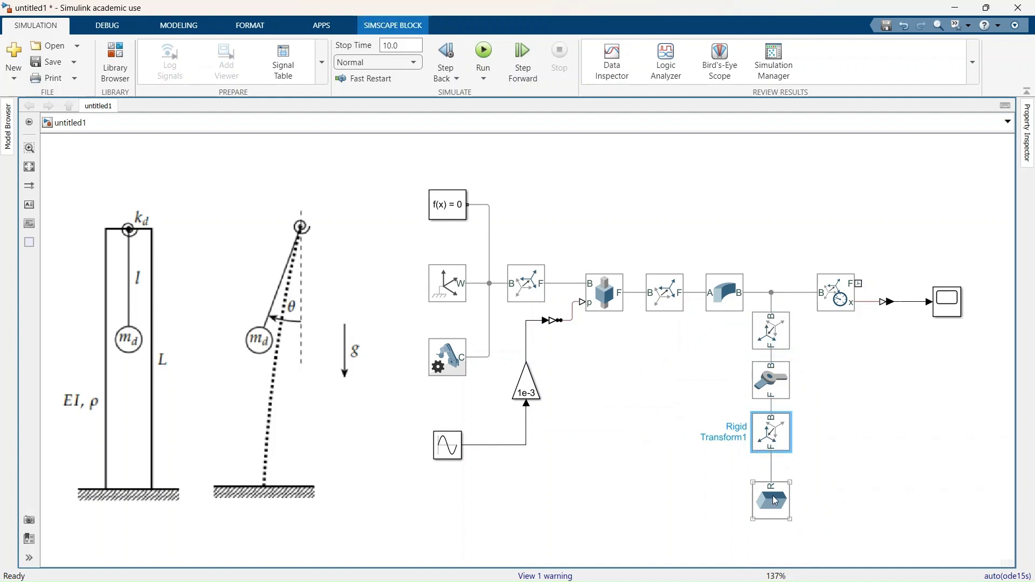
drag(773, 502, 773, 488)
click(845, 437)
key(space)
- Set the translation angle Theta of the Rigid Transform below the Revolute Joint to -90 deg
click(810, 437)
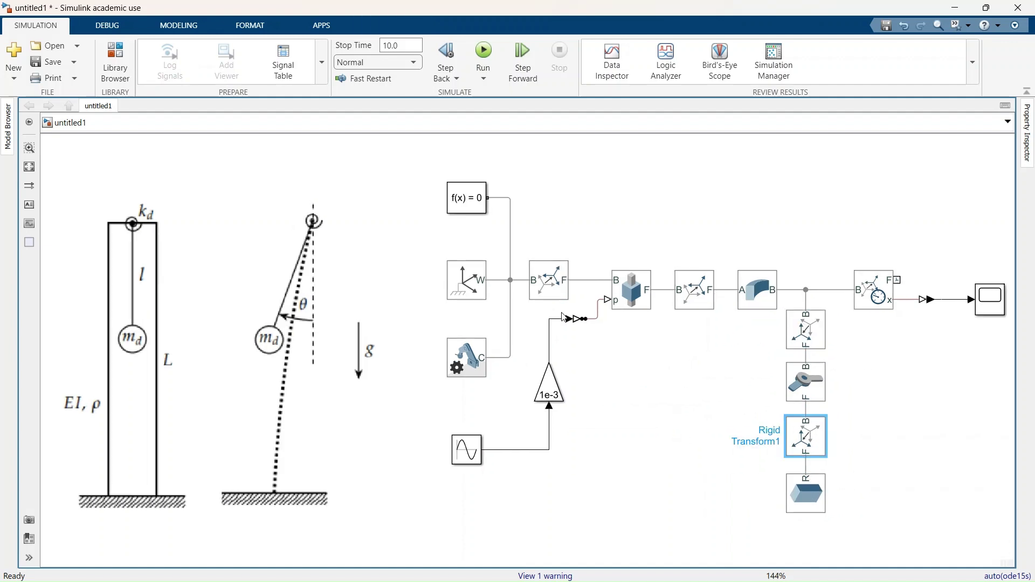
drag(596, 225, 742, 222)
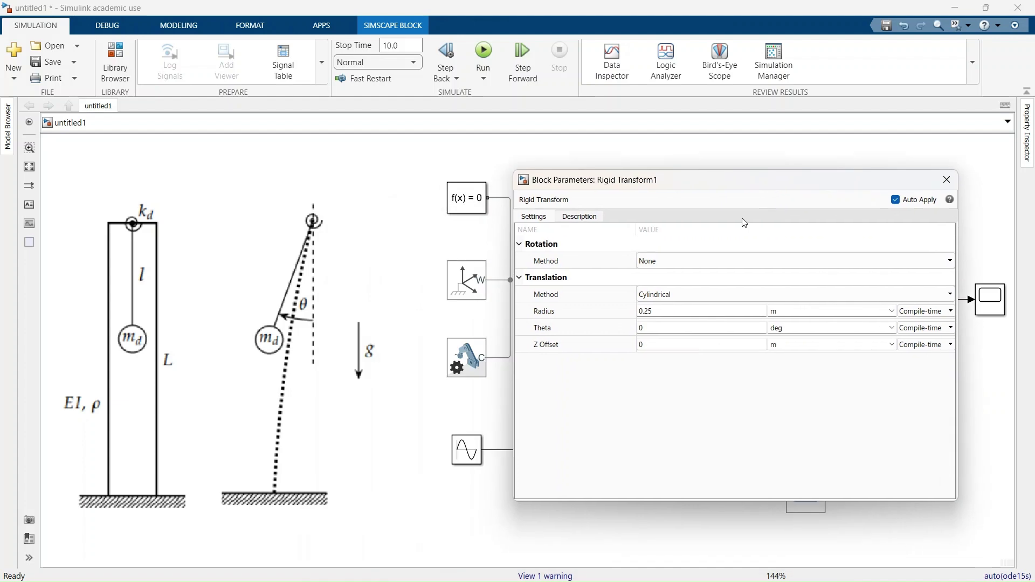
click(676, 336)
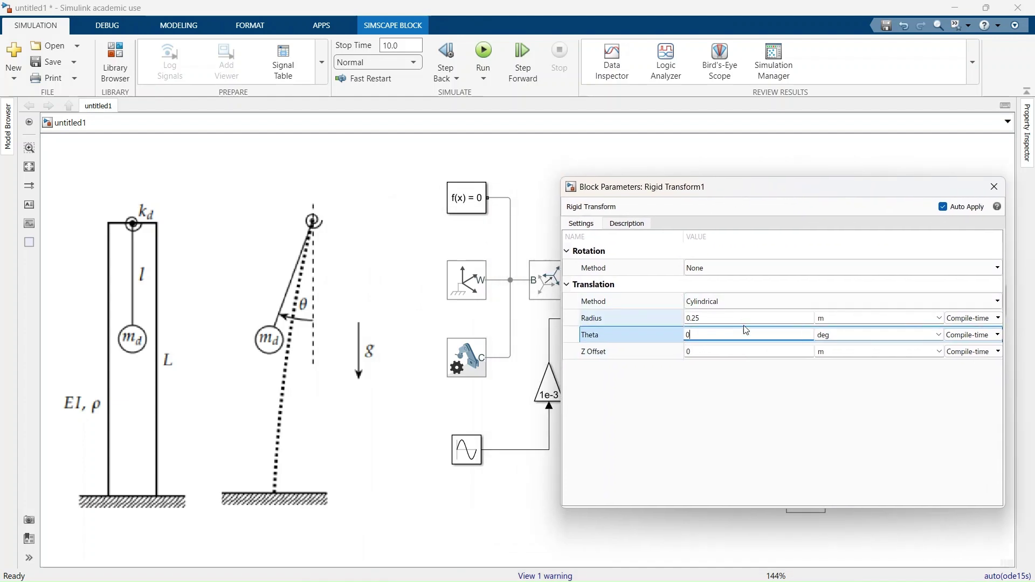
text(-90)
click(764, 399)
click(994, 186)
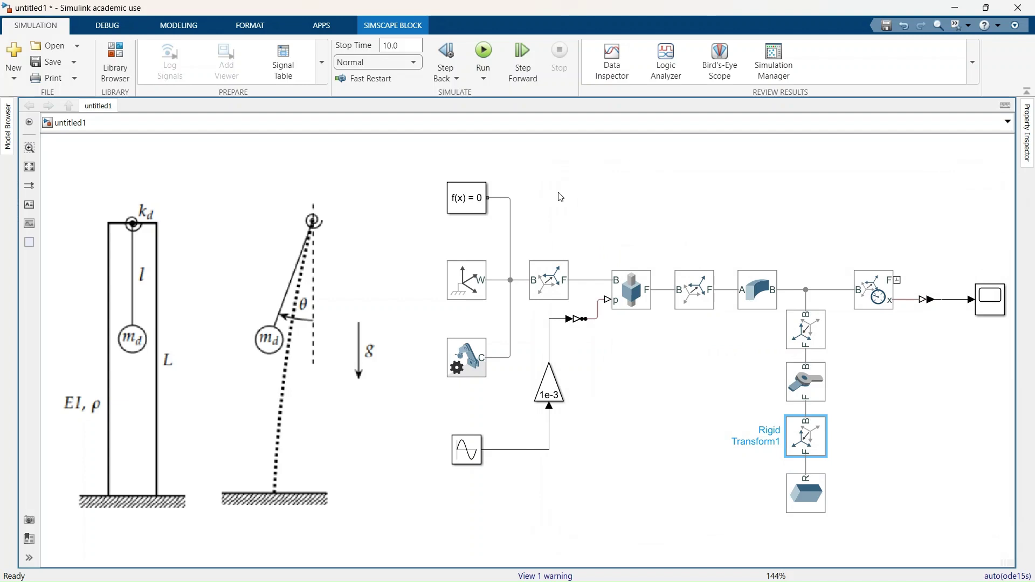
- Run the simulation again and watch the pendulum's motion in Mechanics Explorer from the front view
click(559, 193)
click(491, 53)
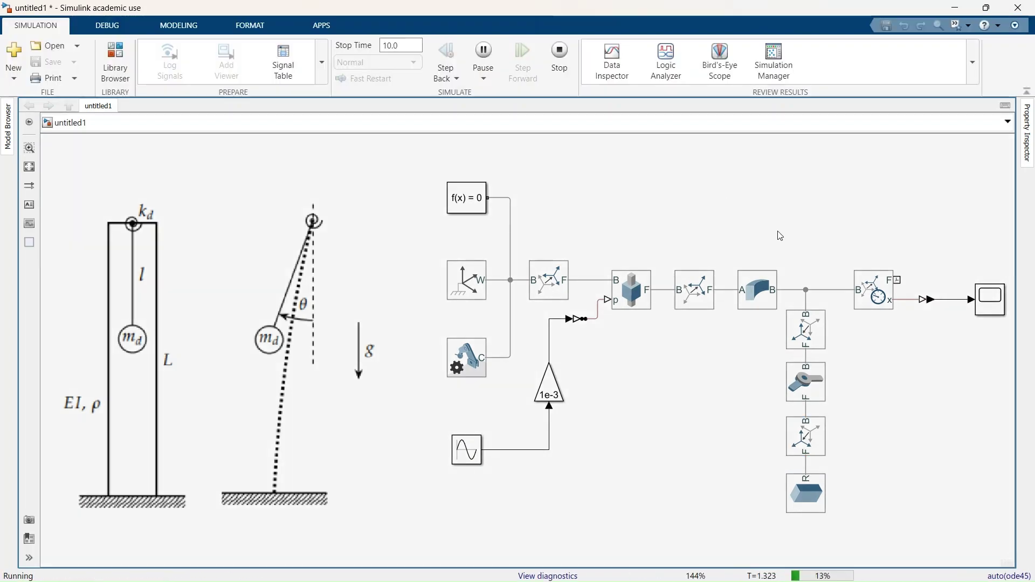
key(alt+Tab)
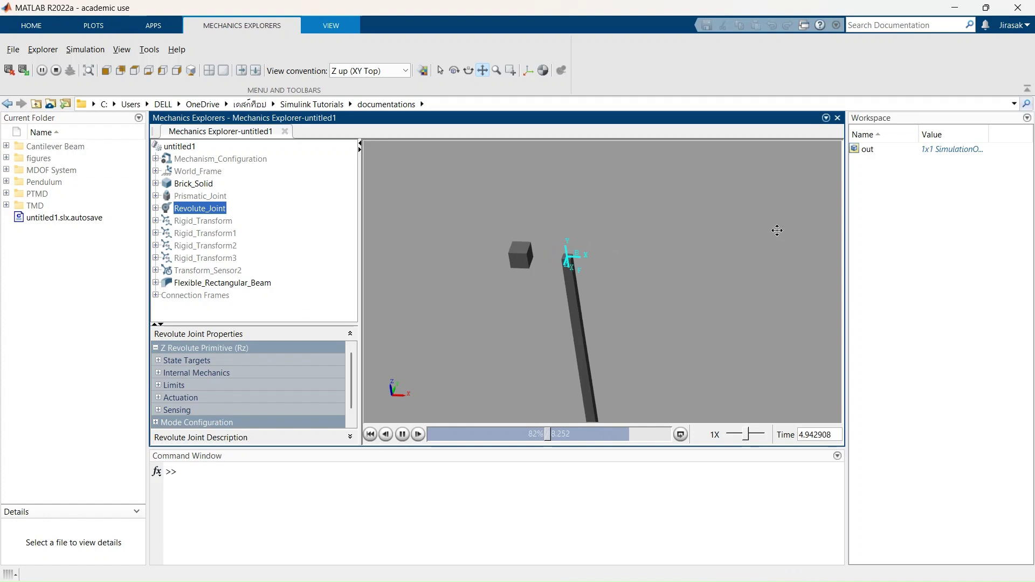
right_click(722, 287)
mouse_move(760, 321)
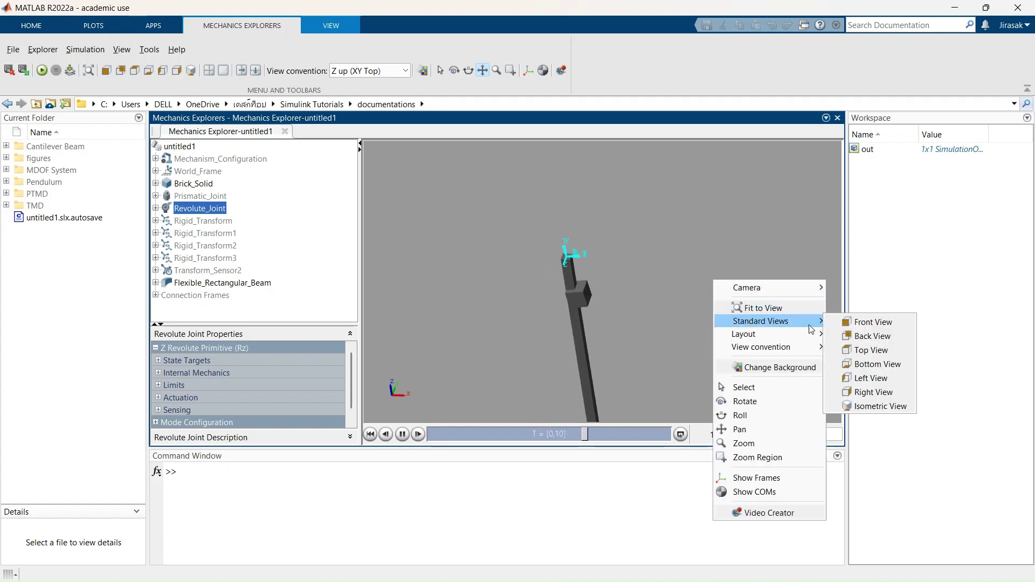
click(841, 322)
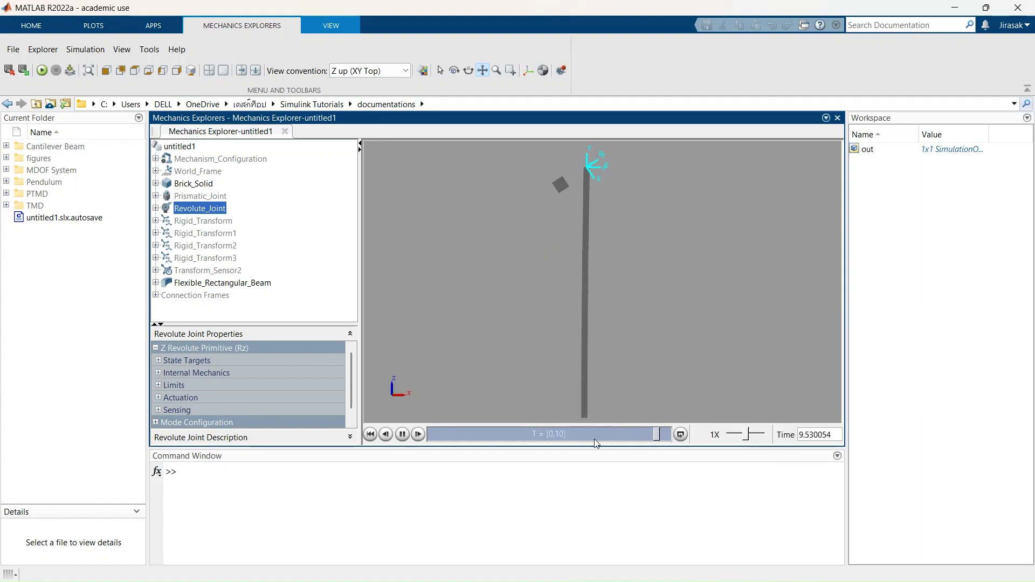
click(955, 9)
- Replace the Brick Solid with a Spherical Solid connected to the Rigid Transform below the Revolute Joint
double_click(732, 475)
text(sphere)
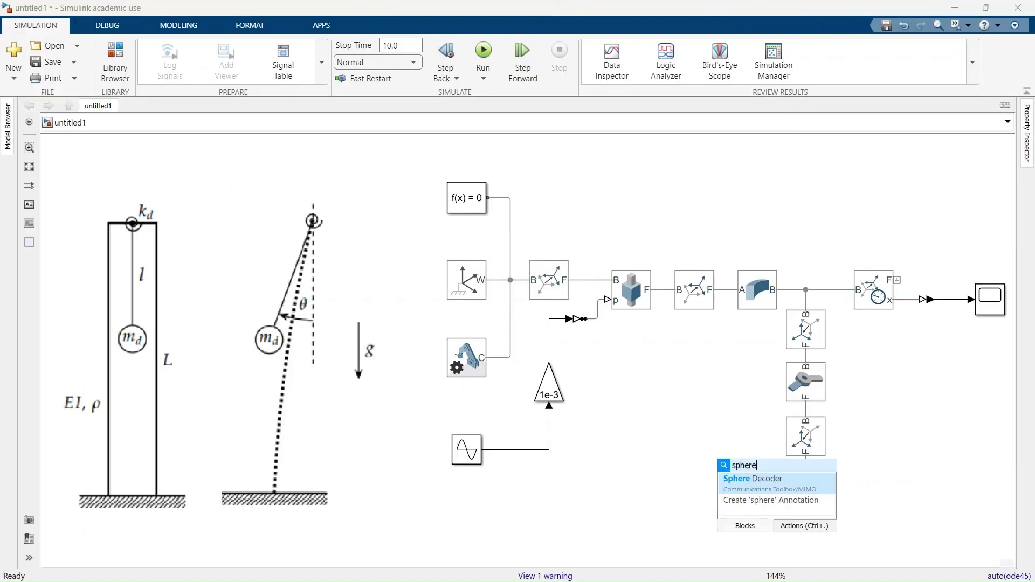
text(ical)
key(Return)
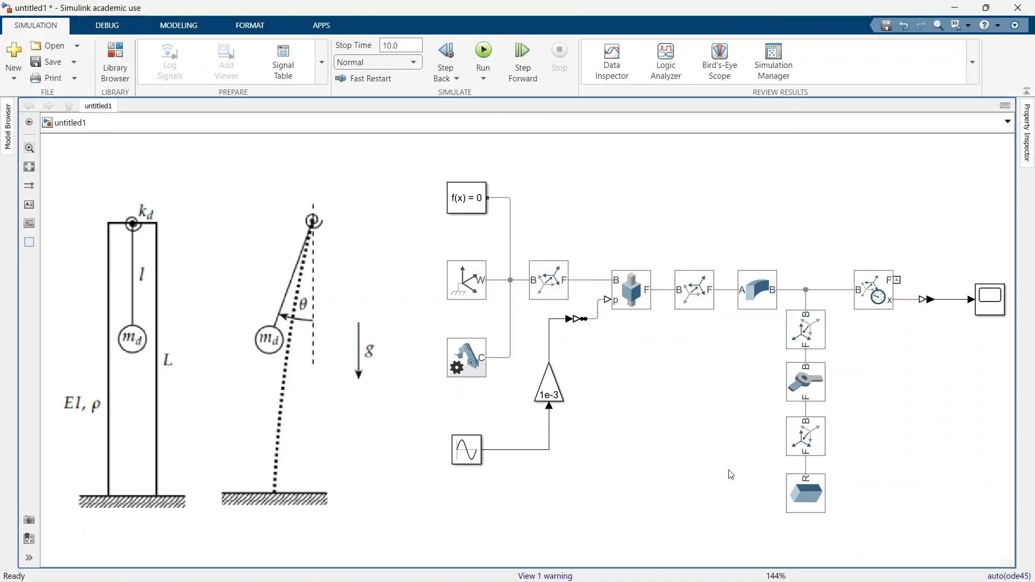
click(806, 493)
key(Delete)
drag(726, 477, 803, 511)
- Set the Spherical Solid's radius to 0.05 m and its inertia type to Point Mass
double_click(803, 511)
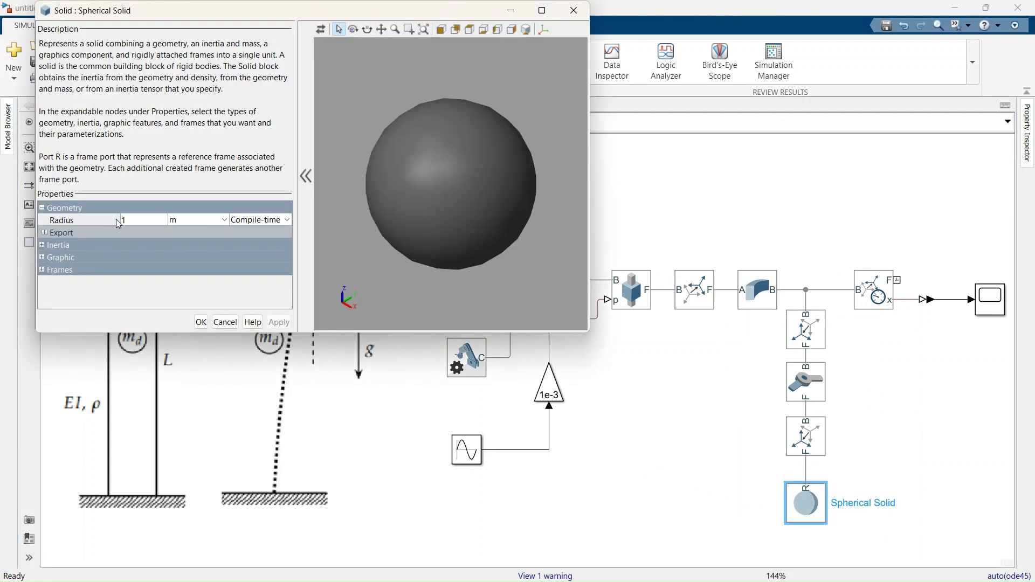
click(153, 220)
text(0.05)
click(43, 246)
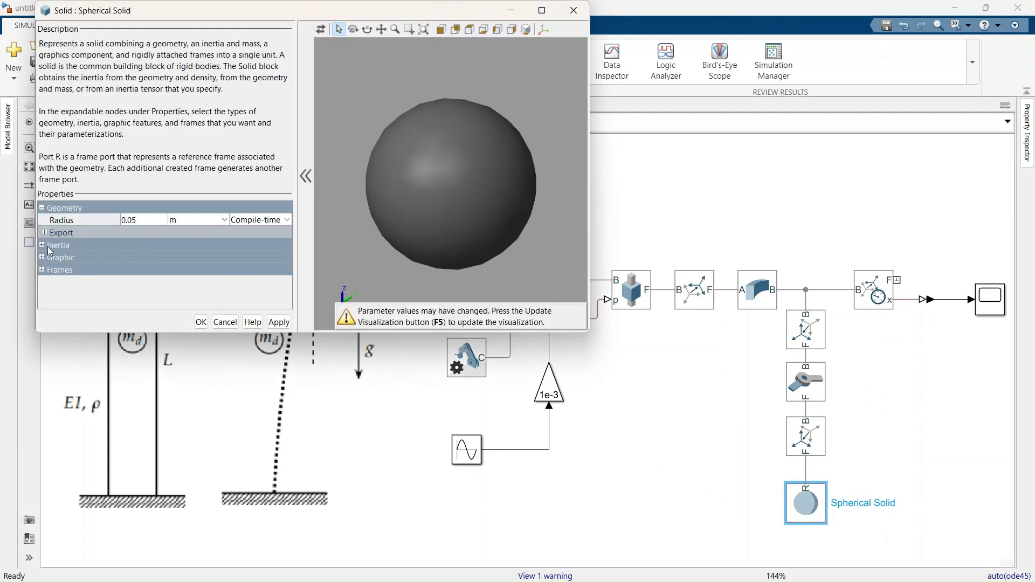
click(205, 257)
click(157, 270)
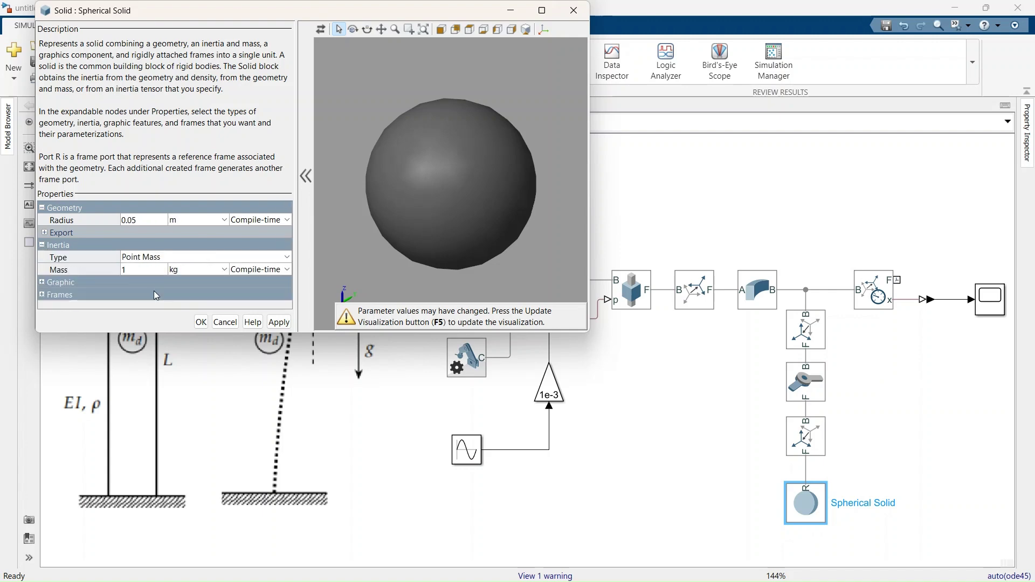
- Choose a different display color for the Spherical Solid and apply its properties
click(42, 282)
scroll(81, 286, down, 1)
click(44, 291)
click(194, 303)
click(293, 134)
click(270, 280)
click(201, 321)
click(727, 485)
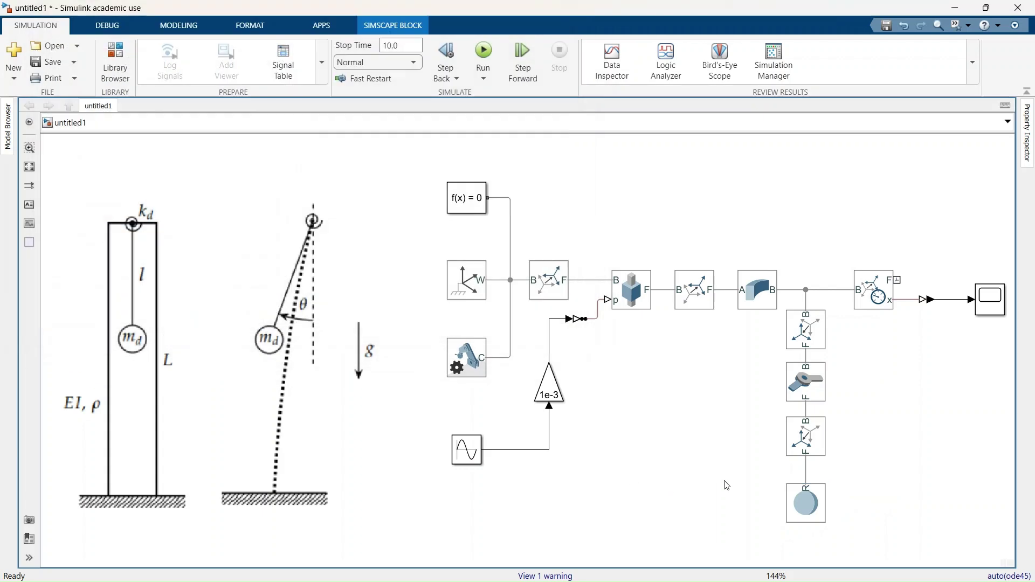
- Review the Revolute Joint's spring stiffness setting under its internal mechanics
click(144, 319)
click(638, 431)
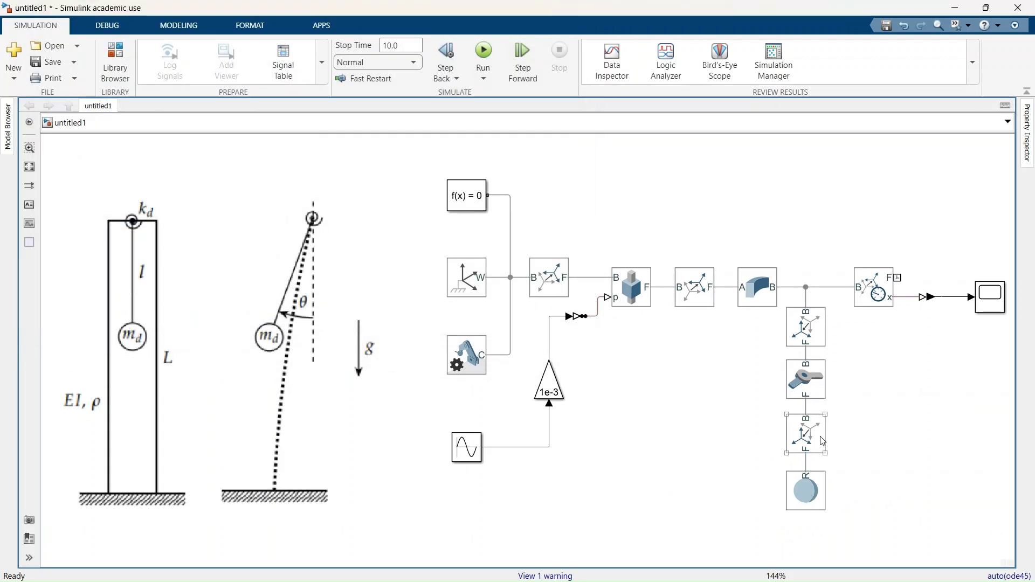
double_click(805, 379)
click(473, 316)
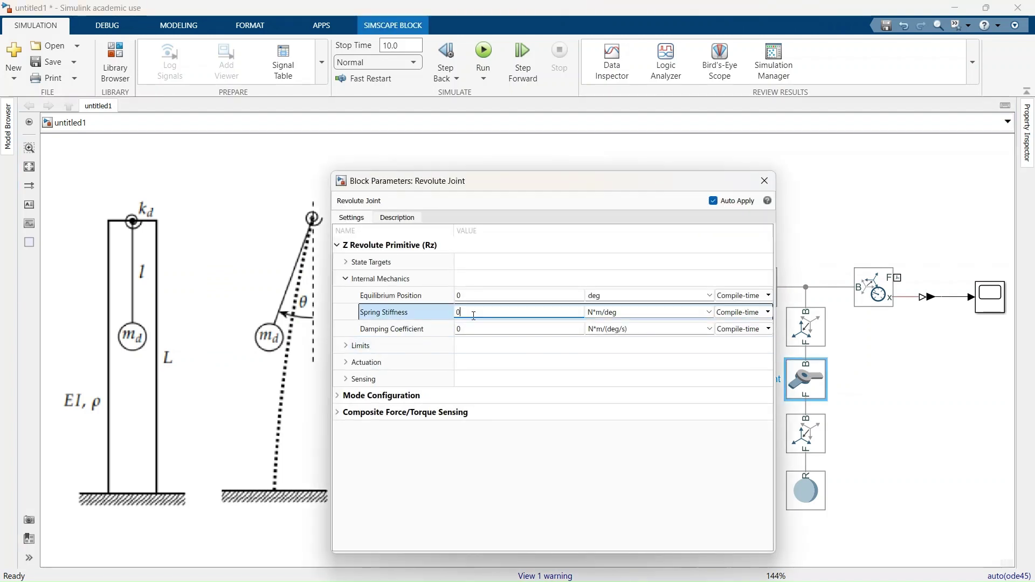
click(764, 181)
- Examine the beam's mode shapes and natural frequency formulas in ModeShapes.png
click(120, 378)
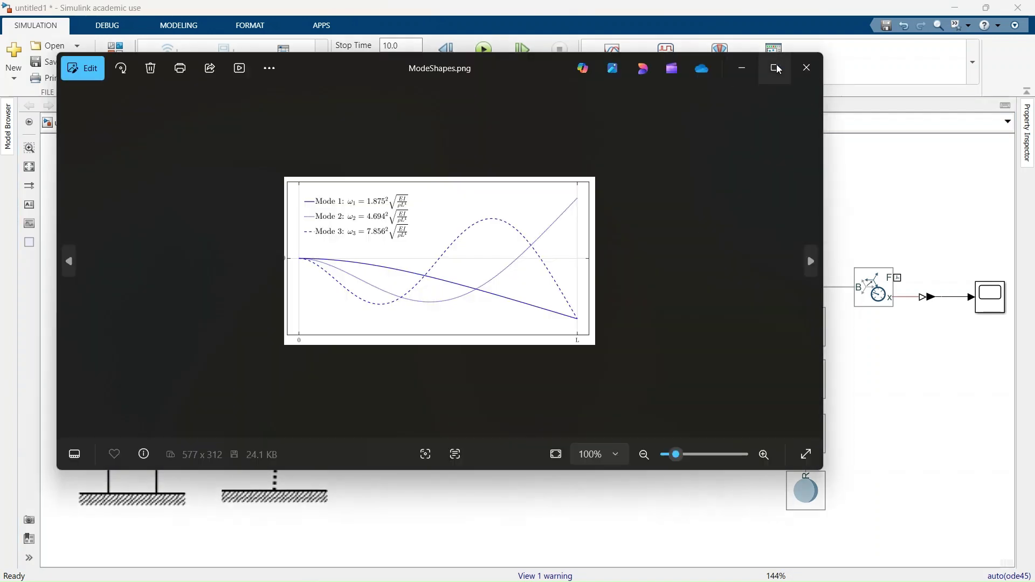
click(776, 68)
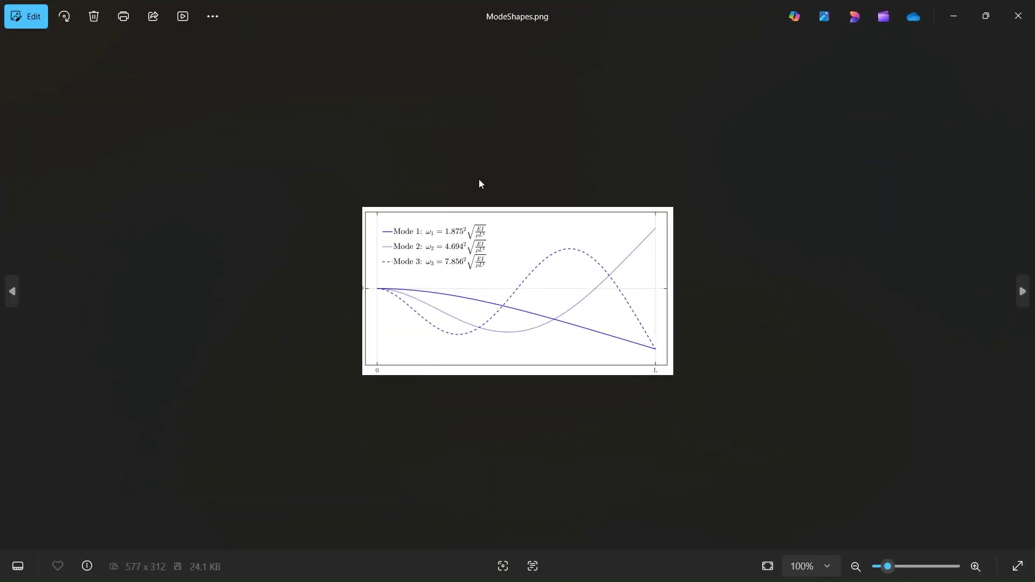
scroll(485, 174, up, 6)
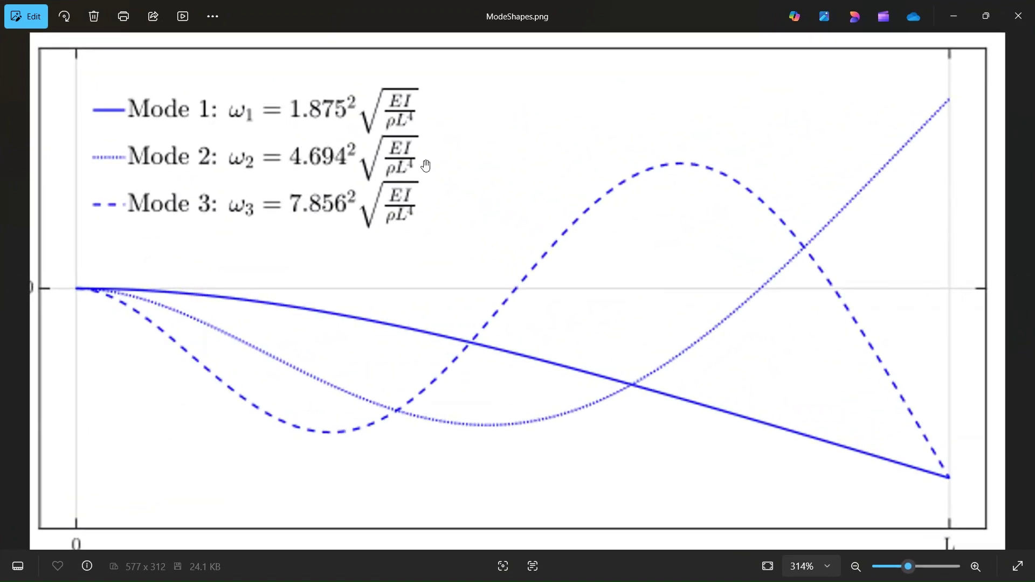
click(1018, 16)
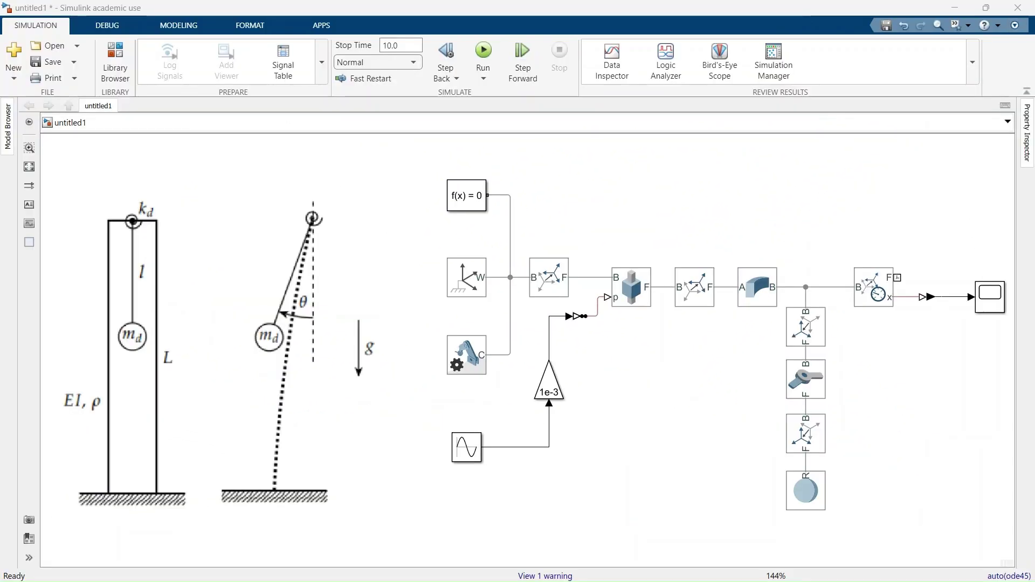
- Paste the equation image ω1 = 64.5935 rad/s above the beam sketches and the ωd formula image above the block diagram
key(ctrl+v)
drag(609, 174, 233, 174)
click(613, 190)
click(129, 335)
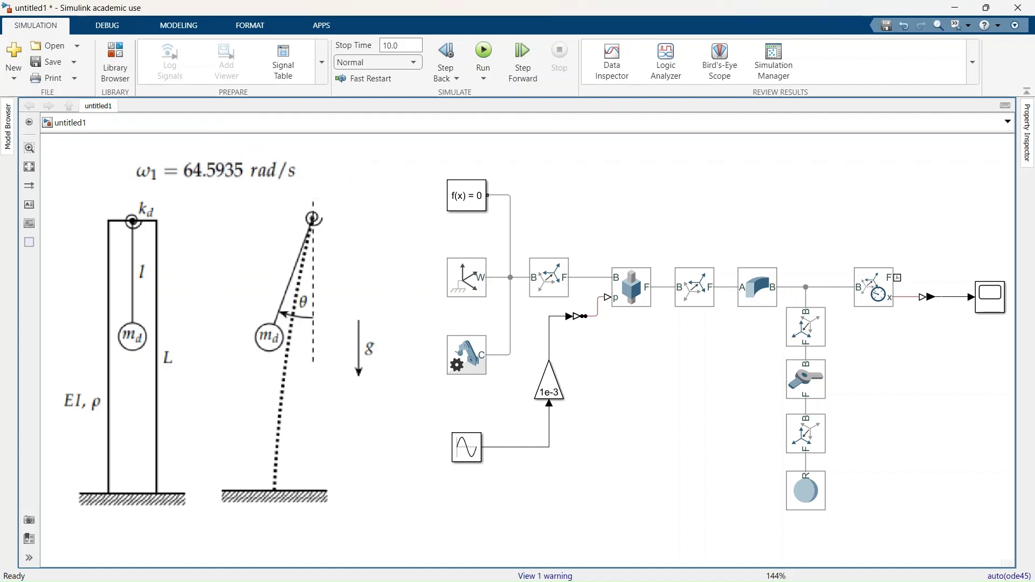
click(649, 201)
key(ctrl+v)
- Enter .5935 as the Spherical Solid's point mass in kg and apply the change
double_click(806, 491)
click(42, 246)
click(129, 268)
text(.5935)
click(279, 323)
click(201, 323)
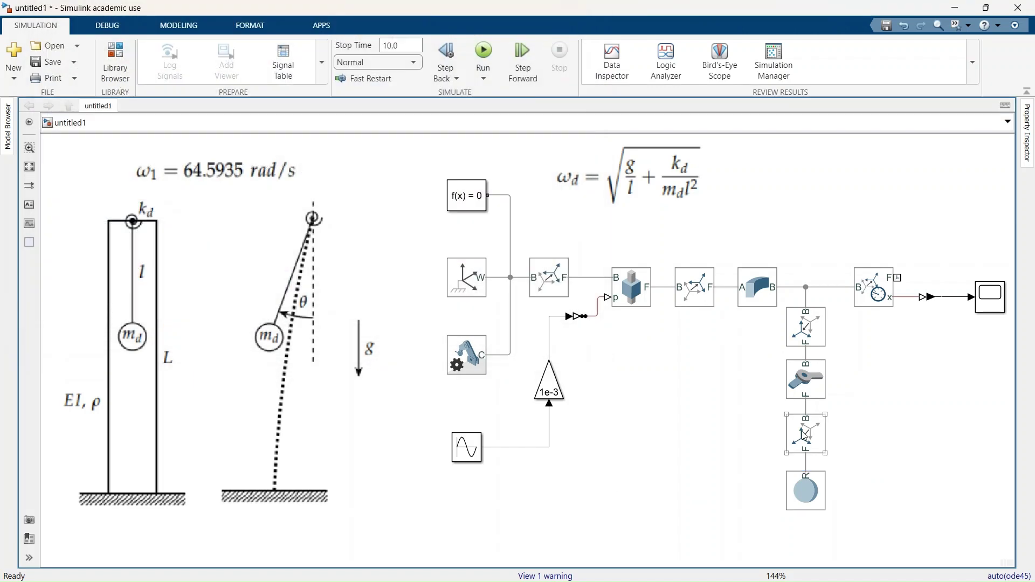
- Set the Revolute Joint's spring stiffness to 350 N*m/rad in its internal mechanics
double_click(822, 384)
drag(496, 178, 285, 200)
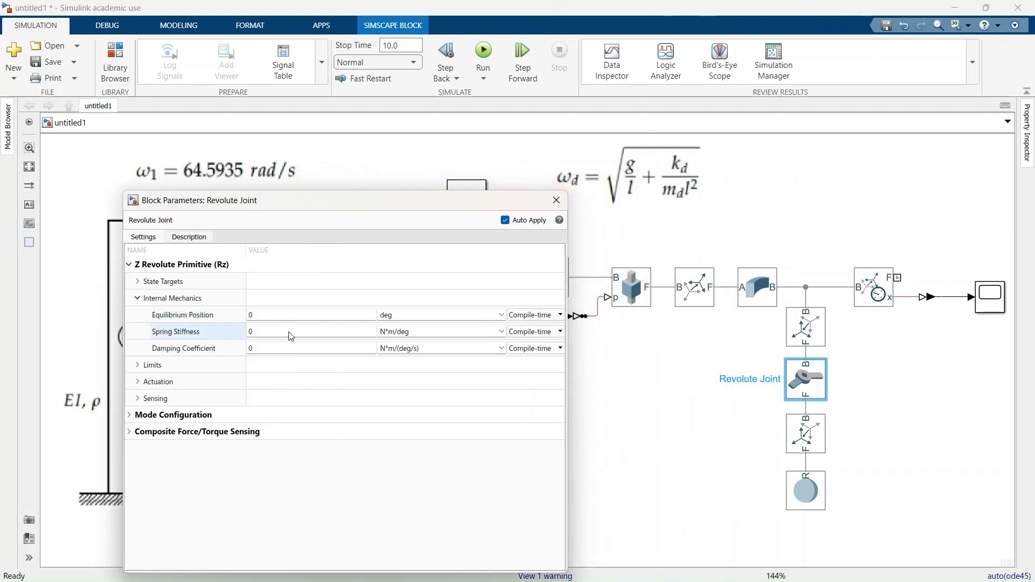
click(502, 333)
click(501, 333)
click(400, 361)
click(333, 335)
text(35)
click(706, 453)
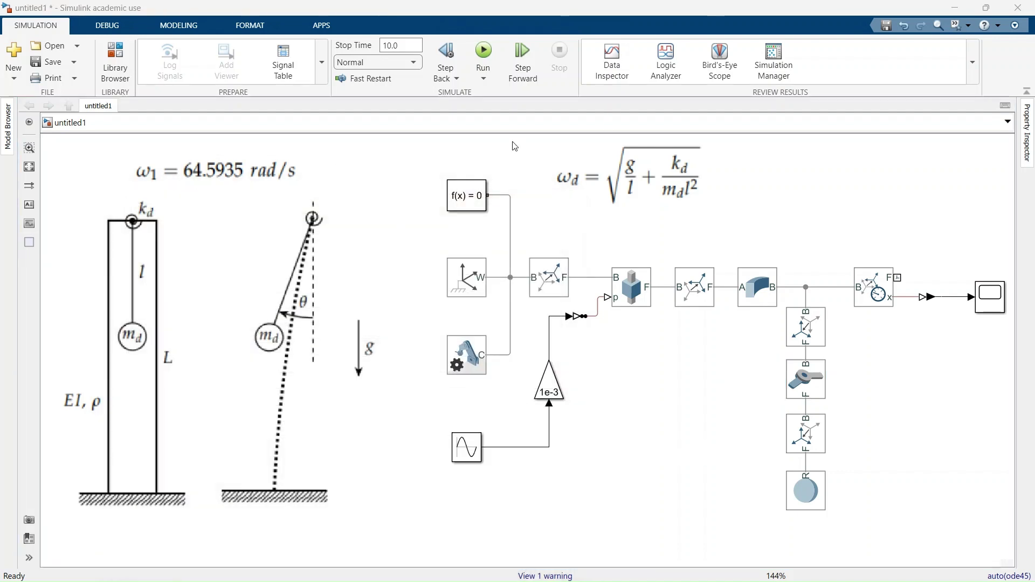
- Paste the equation image listing md = 1.35 kg, l = 0.25 m and kd = 350 N·m/rad beside the ωd formula
key(ctrl+v)
scroll(677, 238, up, 1)
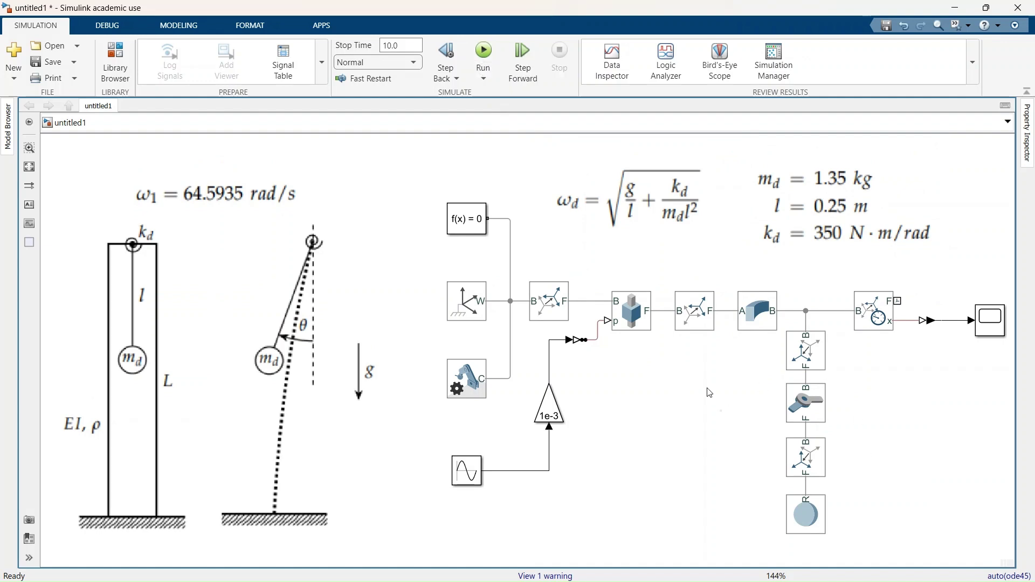
scroll(597, 388, down, 2)
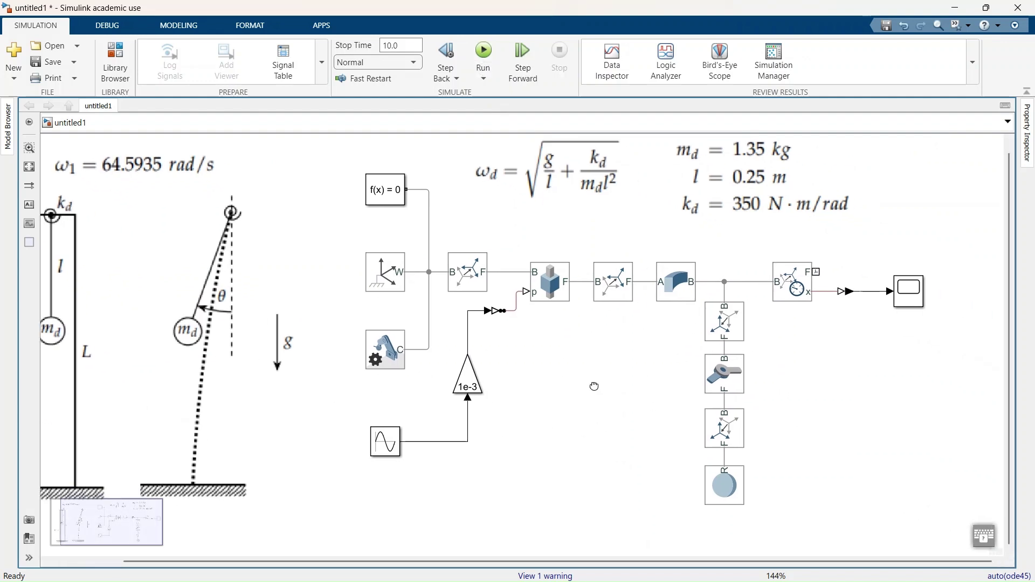
- Group the beam, pendulum, sensor and scope blocks into an area titled "with TMD" and delete the dangling line at the sensor's F port
drag(600, 300, 828, 449)
key(ctrl+g)
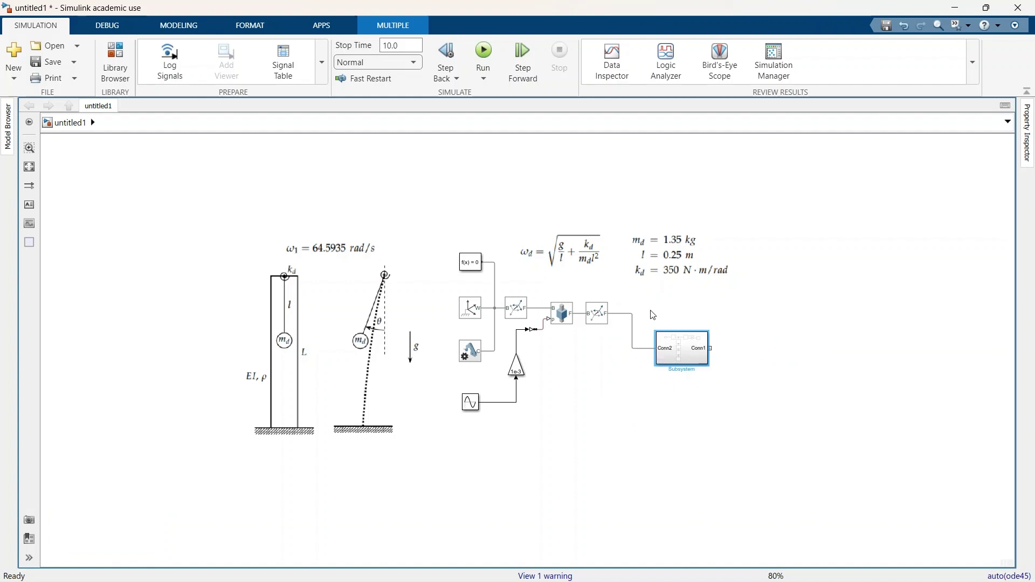
key(ctrl+shift+u)
drag(802, 269, 678, 296)
scroll(661, 334, up, 3)
double_click(645, 270)
text(W)
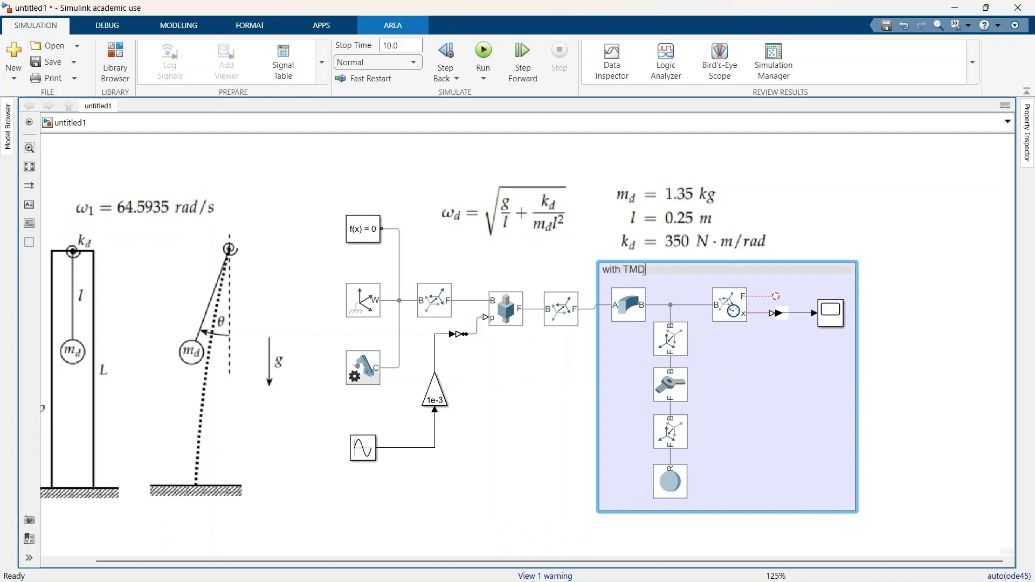
click(735, 363)
click(907, 515)
key(Delete)
- Duplicate the "with TMD" area with all its blocks and title the copy "w/o TMD"
drag(925, 525, 580, 257)
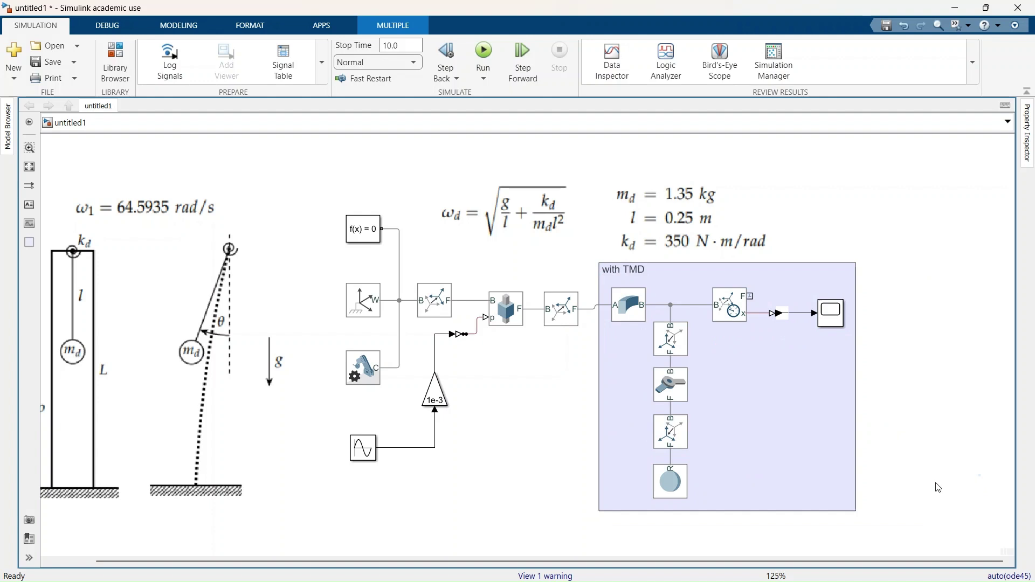
key(ctrl+c)
key(ctrl+v)
key(space)
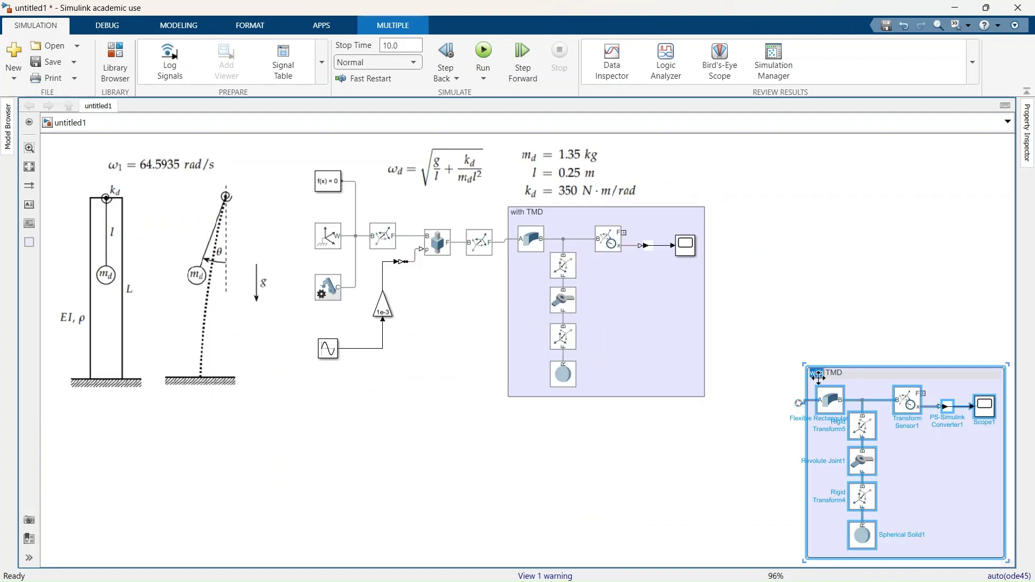
- Delete the pendulum's transforms, Revolute Joint and Spherical Solid from the "w/o TMD" area, including the leftover branch line
drag(915, 523, 857, 429)
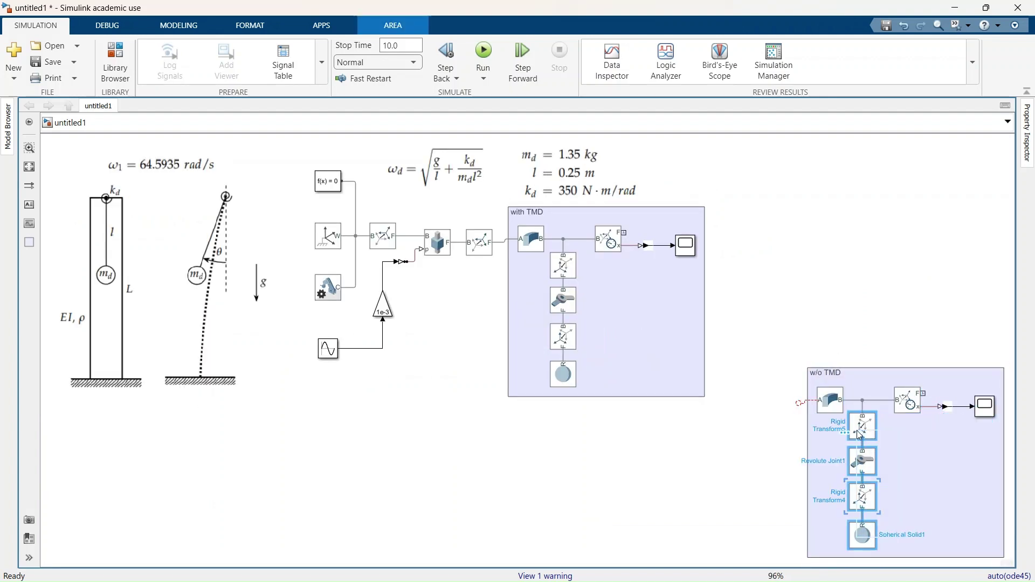
key(Delete)
click(864, 413)
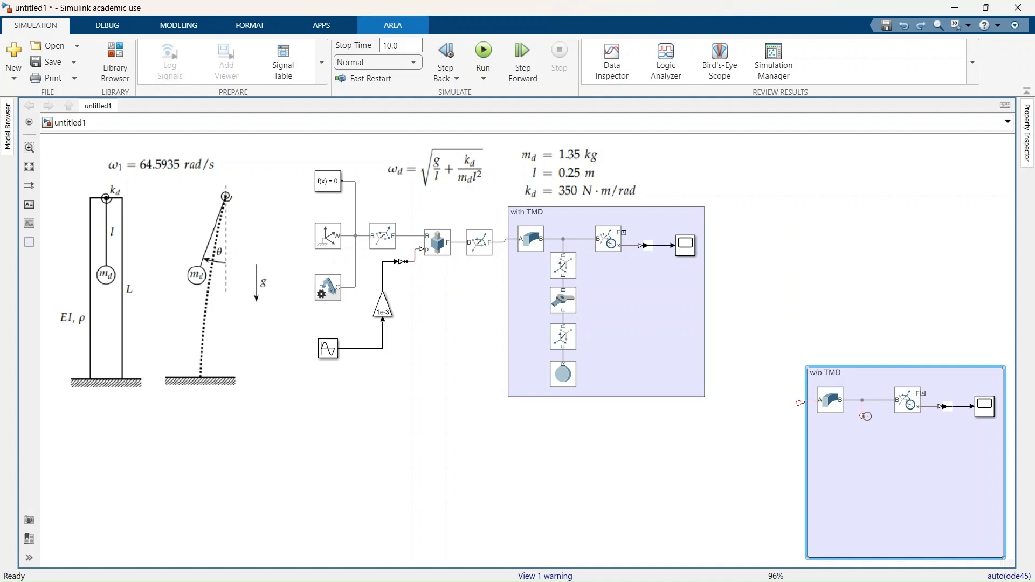
key(Delete)
- Connect the "w/o TMD" beam to the line feeding the first beam and place its area directly below the "with TMD" area
drag(802, 404, 502, 242)
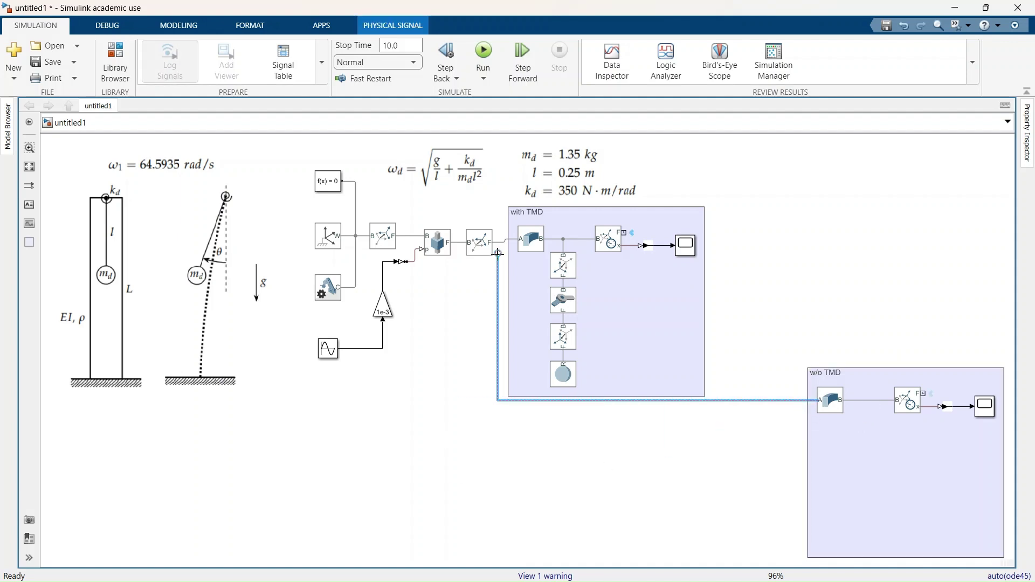
click(531, 242)
drag(611, 242, 611, 245)
click(842, 373)
drag(843, 373, 543, 419)
click(540, 454)
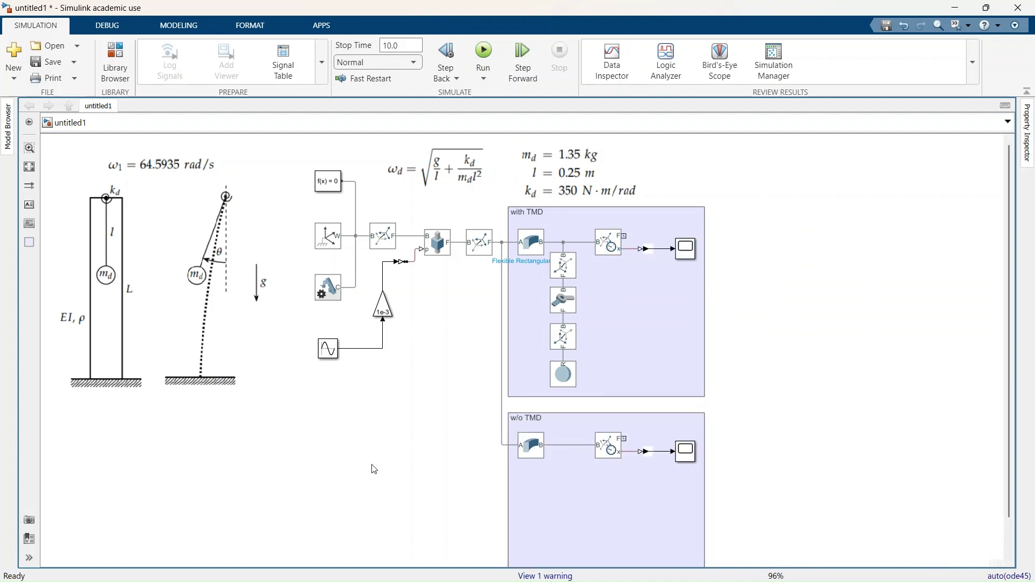
- Duplicate the Rigid Transform feeding the beams and set the copy's translation to Standard Axis, +X, with a 0.7 m offset
drag(480, 244, 453, 426)
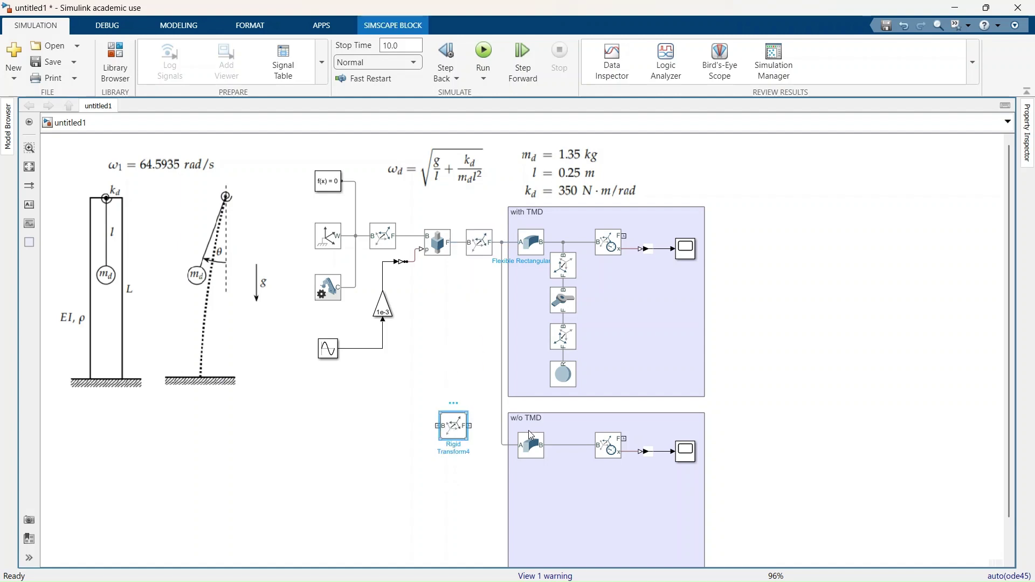
double_click(453, 426)
click(620, 372)
click(620, 411)
click(620, 411)
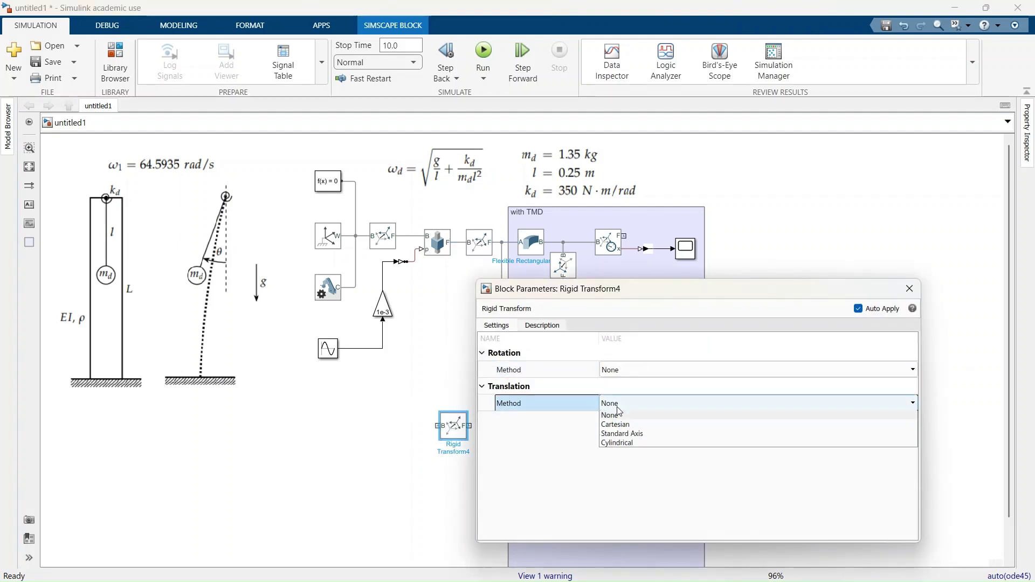
click(626, 435)
click(624, 420)
click(622, 433)
click(621, 437)
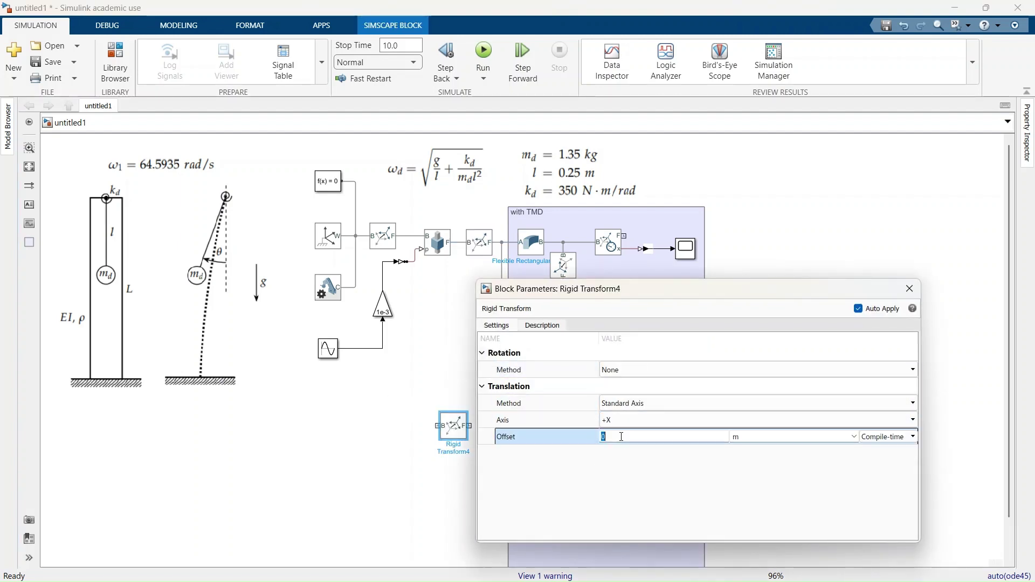
text(0.7)
click(483, 493)
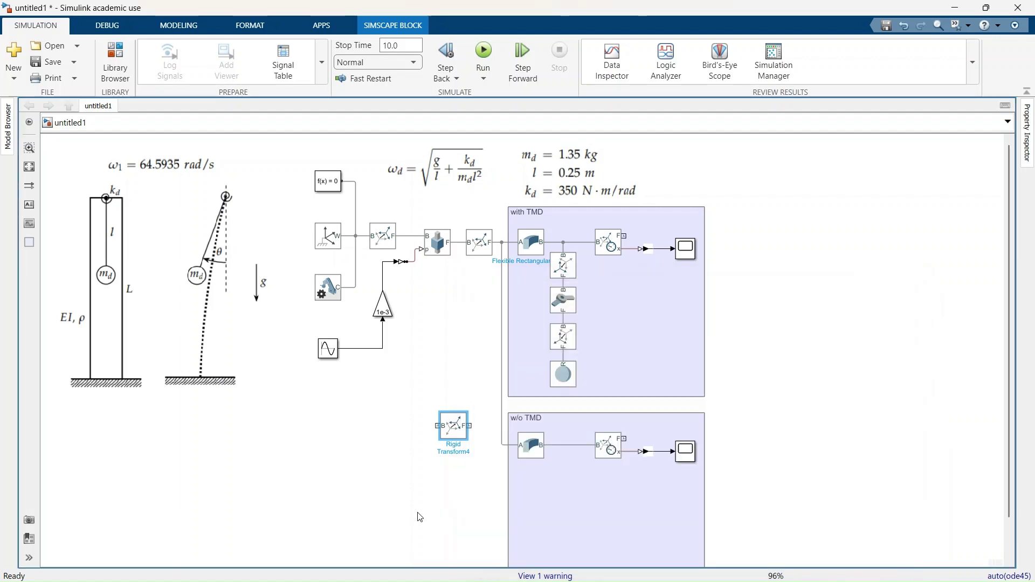
- Insert the new Rigid Transform ahead of the "w/o TMD" beam and place a copy of it between the beam and the Transform Sensor
click(560, 445)
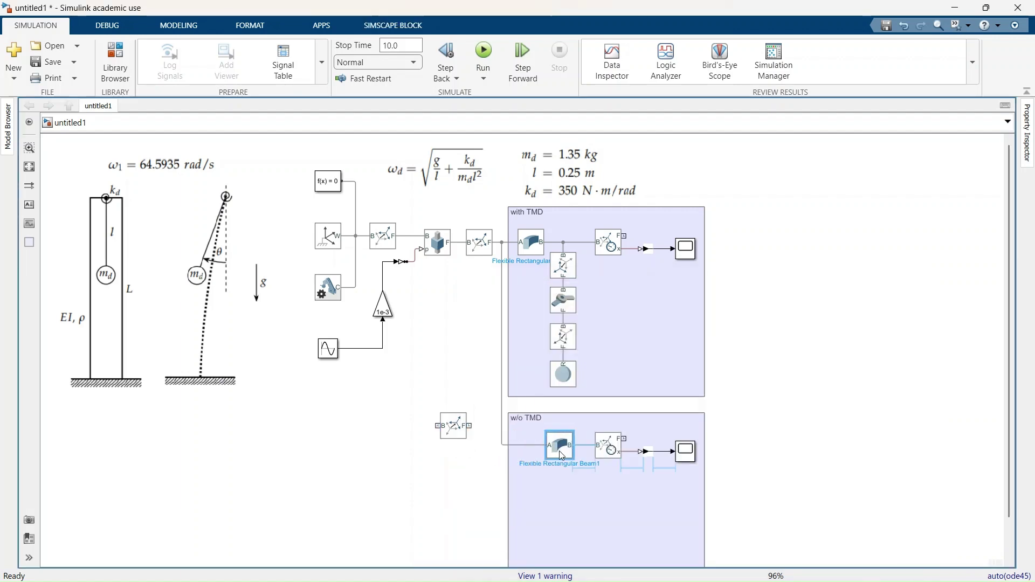
drag(464, 434, 531, 453)
key(ctrl+c)
key(ctrl+v)
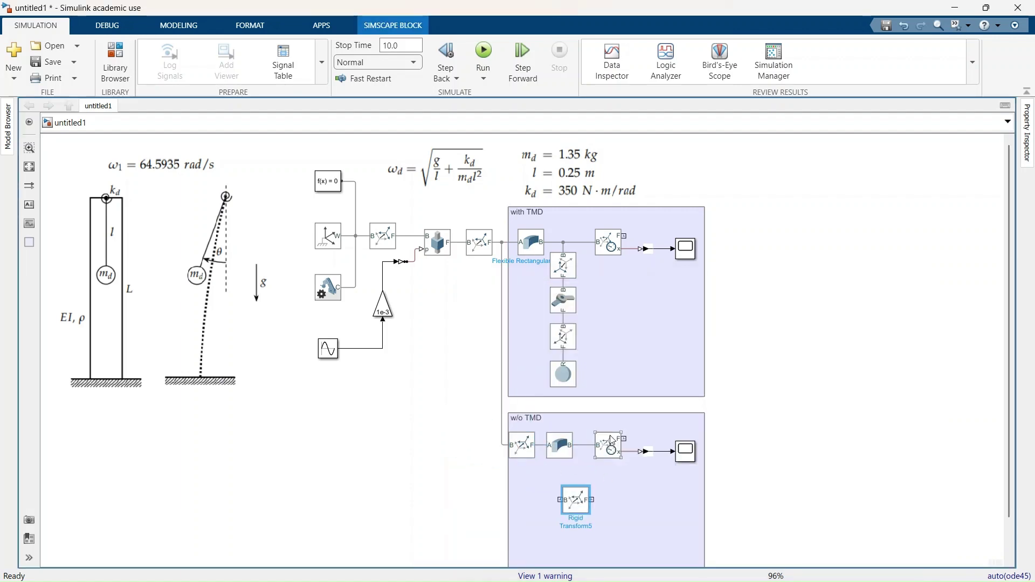
mouse_move(609, 445)
mouse_down()
mouse_move(656, 455)
mouse_move(609, 446)
mouse_move(627, 445)
mouse_up()
drag(591, 495, 596, 452)
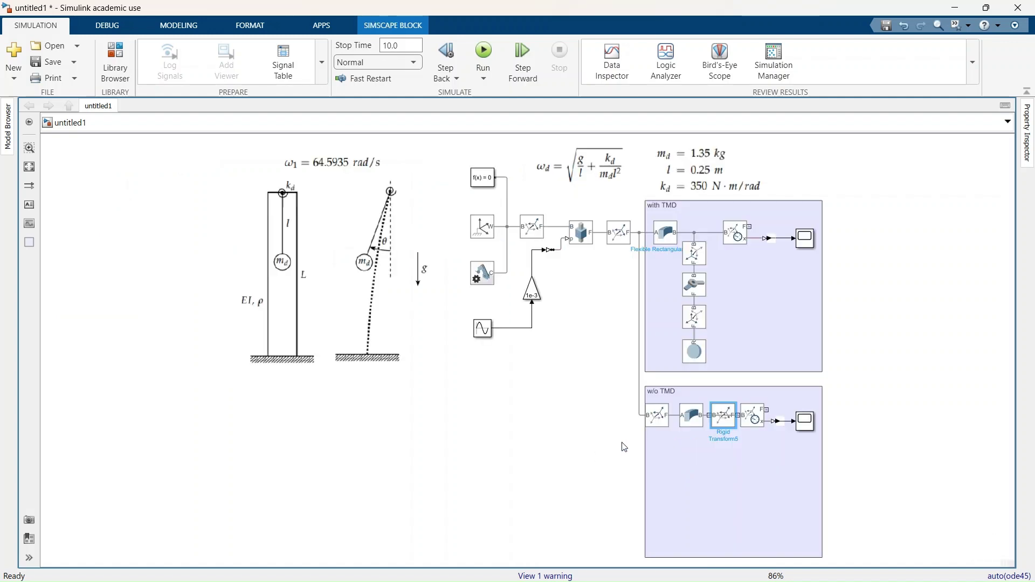
- Rearrange the "w/o TMD" row and fit the copied Rigid Transform onto the line between the beam and the Transform Sensor
scroll(710, 419, up, 3)
click(703, 424)
click(771, 422)
click(706, 419)
drag(710, 424, 701, 419)
drag(760, 432, 745, 432)
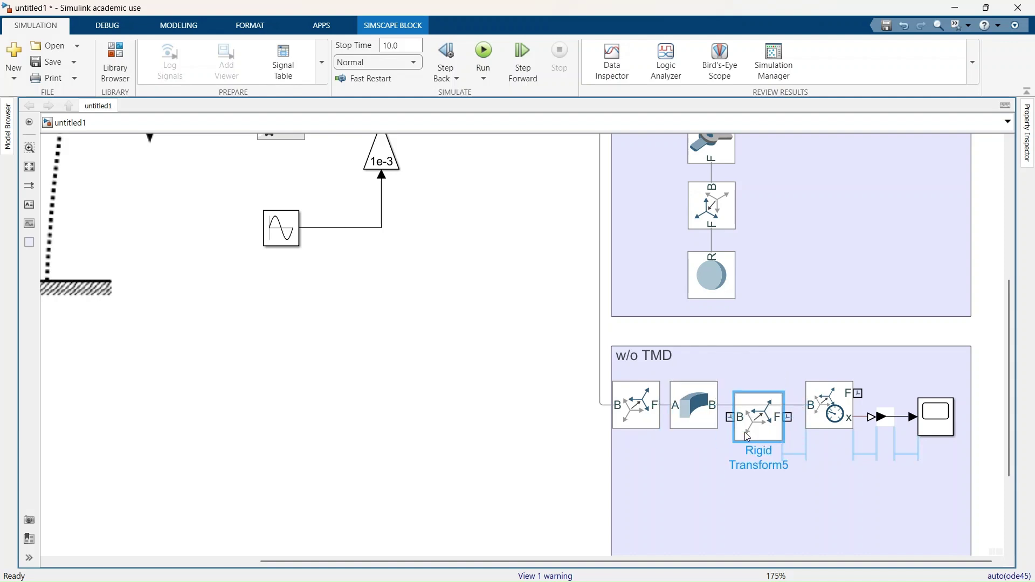
- Align the blocks of the "w/o TMD" row and resize the area to fit closely around them
click(699, 418)
drag(612, 349, 601, 353)
drag(674, 359, 677, 356)
click(654, 438)
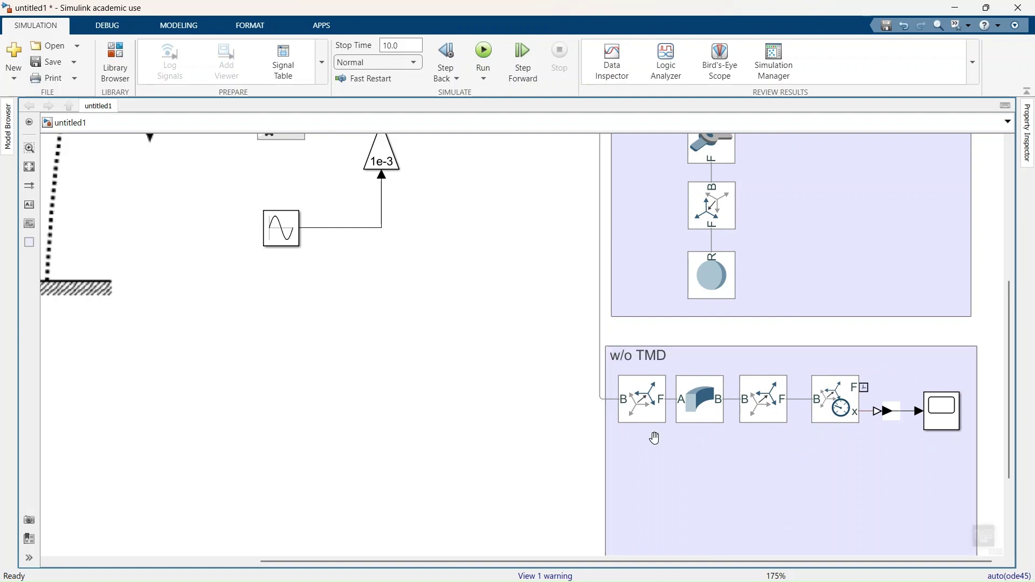
scroll(655, 438, down, 3)
click(813, 439)
- Change the "w/o TMD" area's background colour to light green
right_click(797, 404)
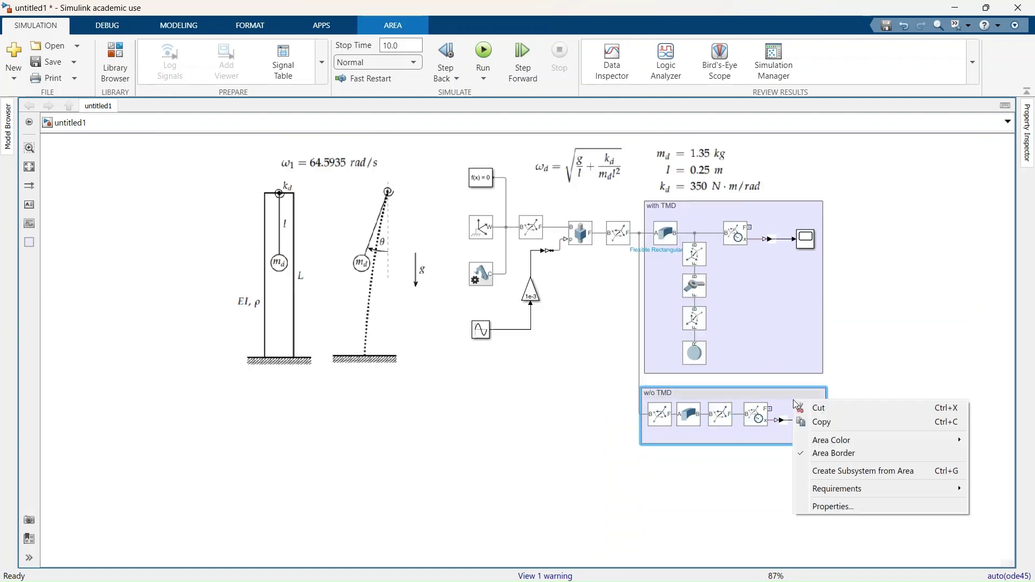
right_click(794, 416)
mouse_move(841, 454)
click(992, 492)
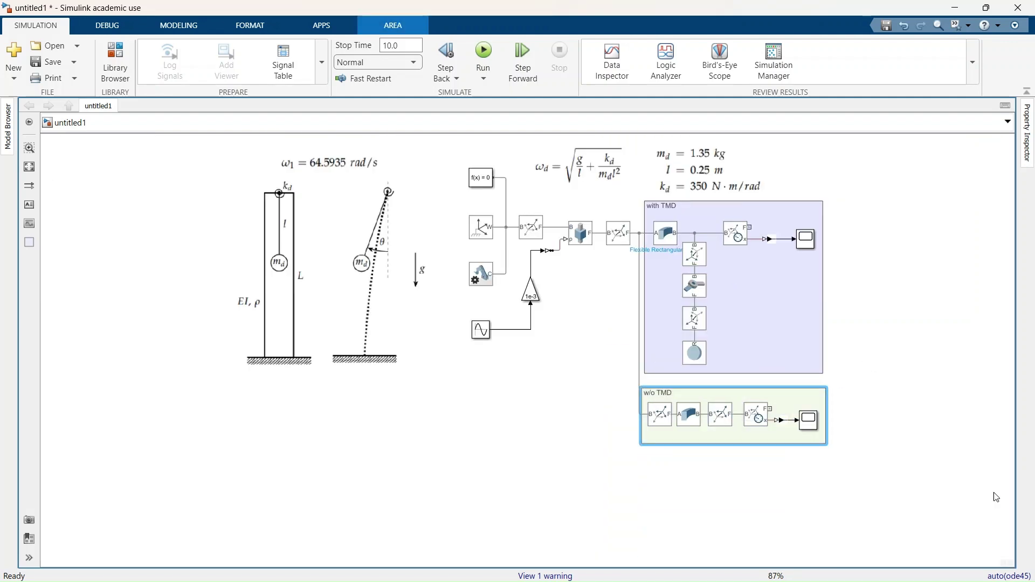
- Give the "w/o TMD" flexible beam a pale cyan graphic colour and accept the change
double_click(689, 414)
click(11, 296)
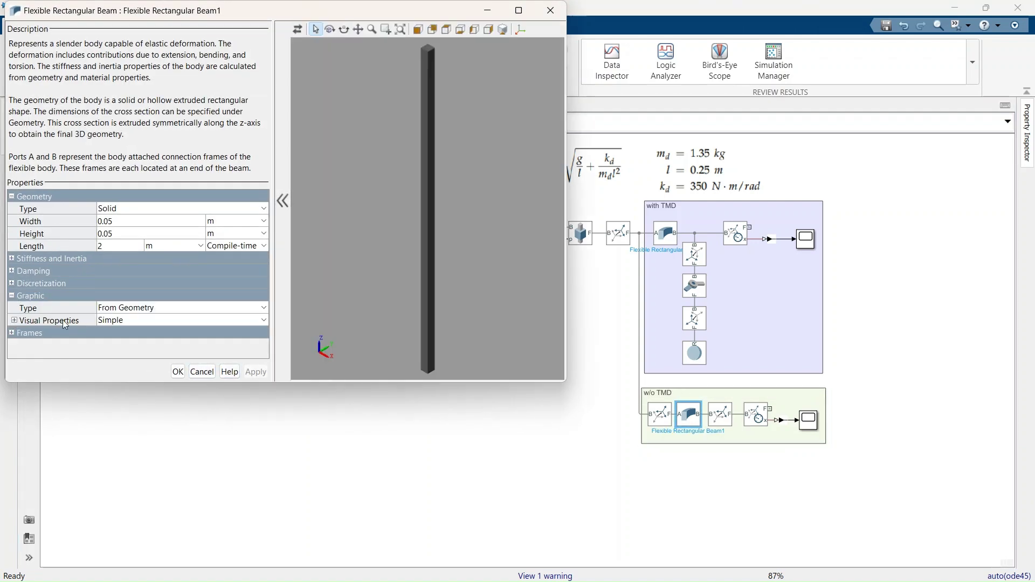
click(14, 320)
click(170, 332)
click(189, 154)
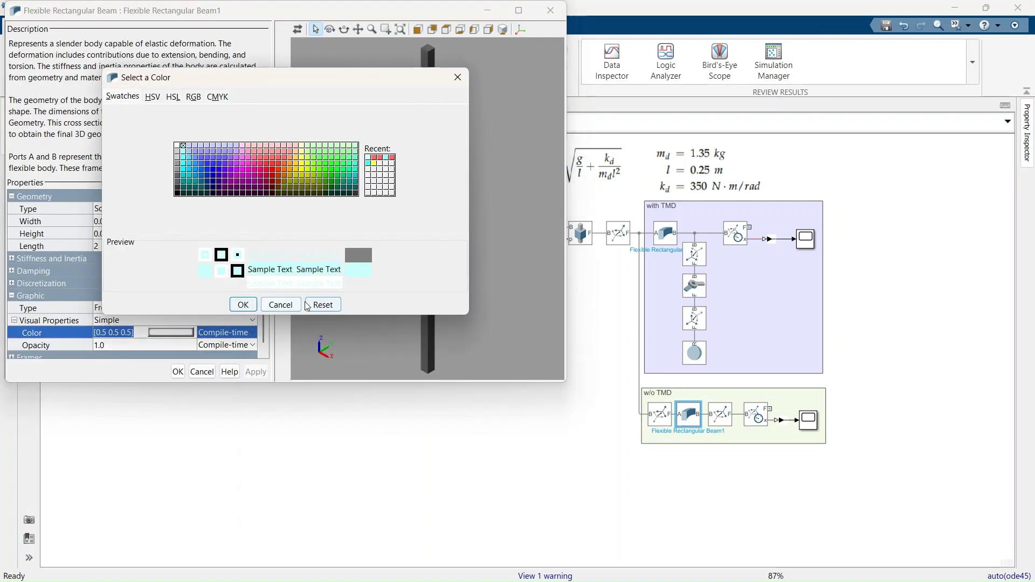
click(243, 304)
click(178, 372)
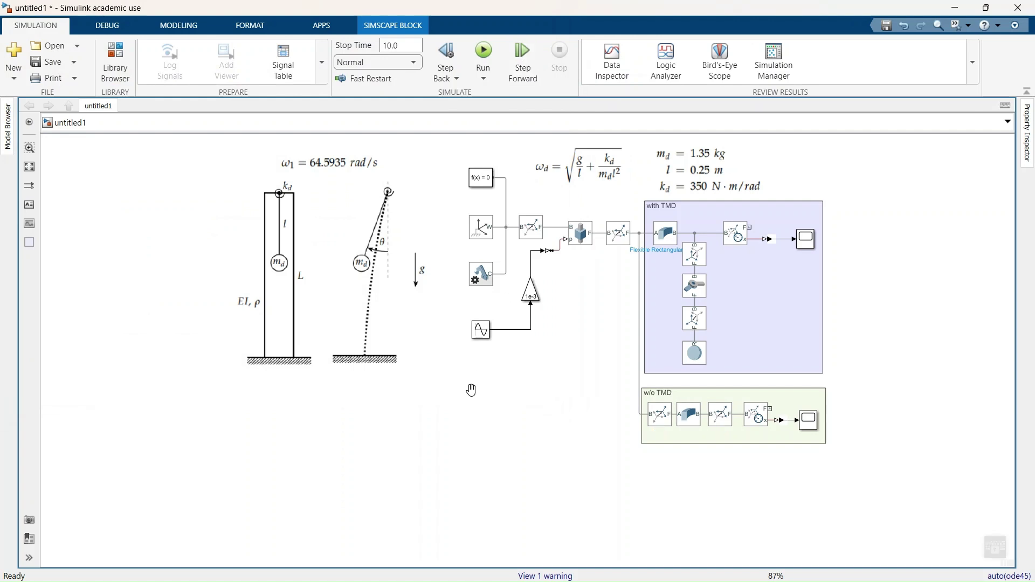
- Add a Mux combining the sensor signals of both areas and connect a copied Scope to its output
scroll(531, 143, up, 3)
double_click(962, 389)
text(mu)
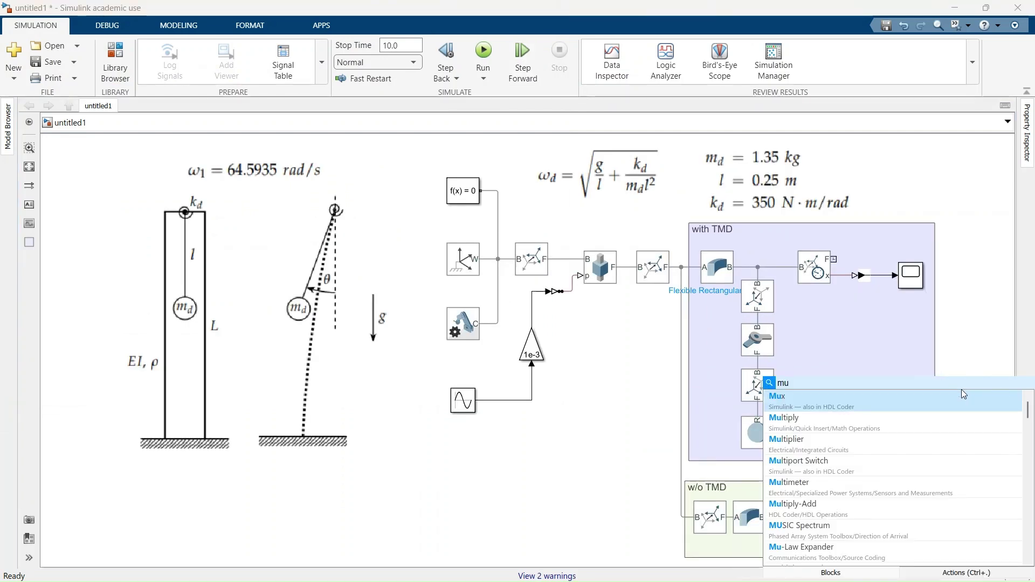
key(Return)
drag(960, 376, 882, 276)
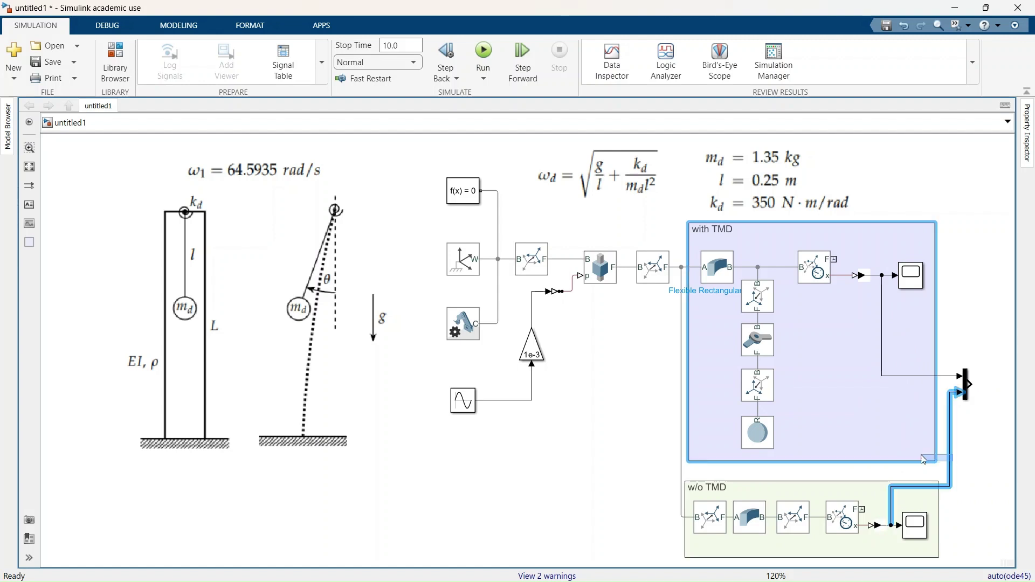
drag(950, 459, 890, 442)
drag(905, 285, 989, 394)
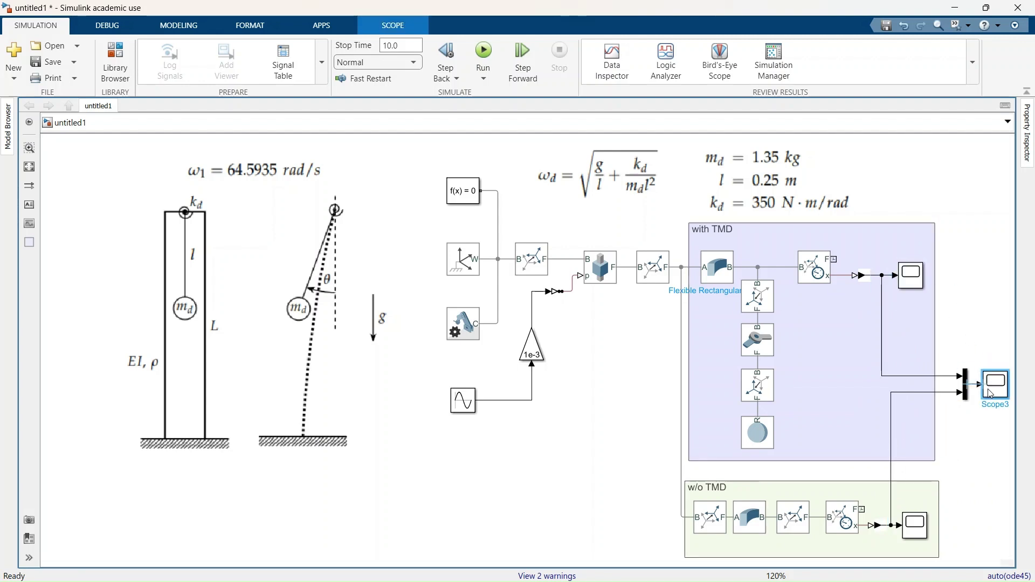
- Set the Sine Wave's amplitude to 3 and its frequency to 64.5 rad/sec
key(space)
click(431, 401)
double_click(433, 406)
double_click(520, 450)
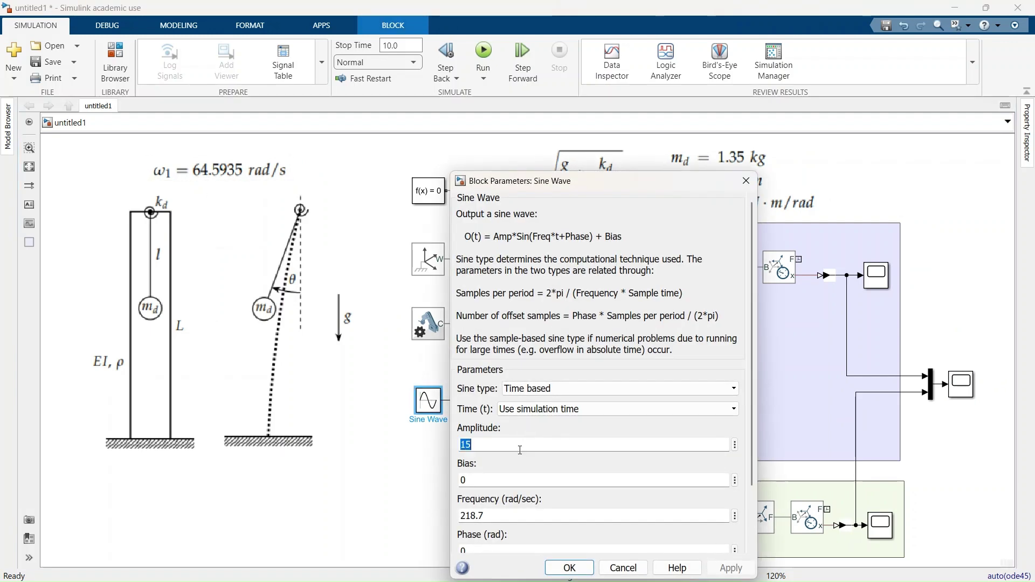
text(3)
double_click(521, 516)
text(64.5)
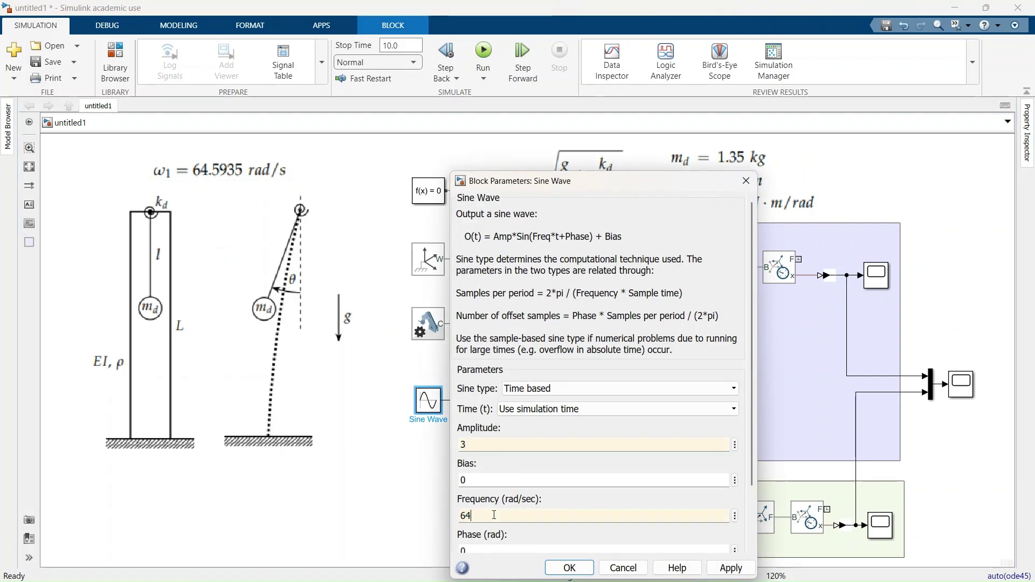
key(Return)
- Run the simulation, watch the motion of both beams in Mechanics Explorer, and return to the Simulink model
key(ctrl+t)
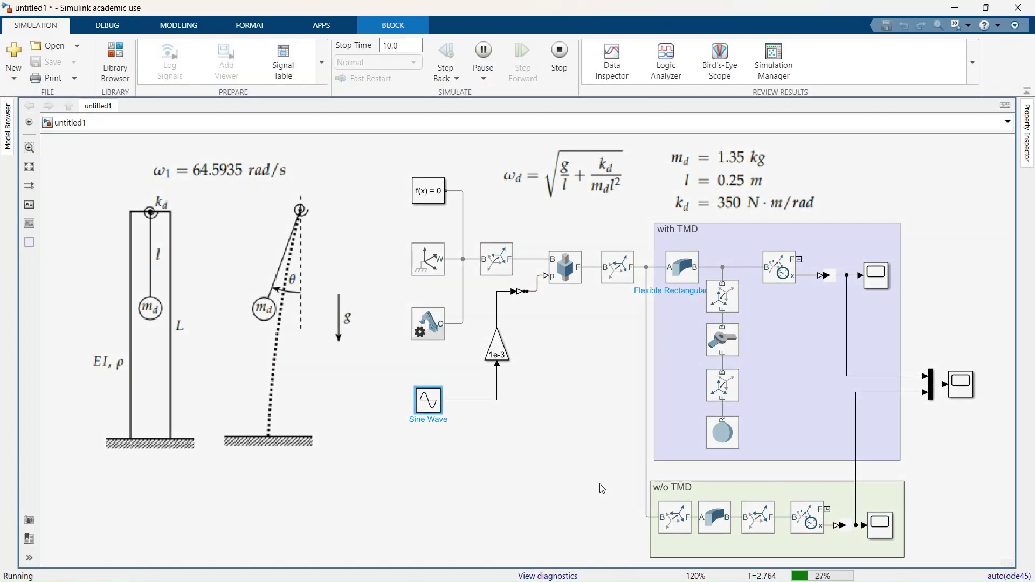
key(alt+Tab)
key(alt+Tab)
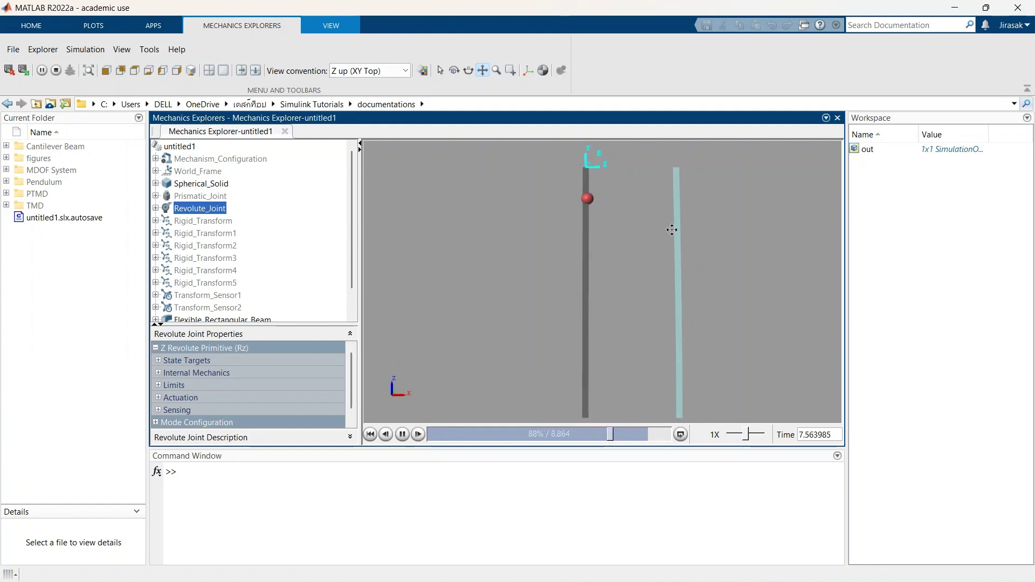
click(624, 500)
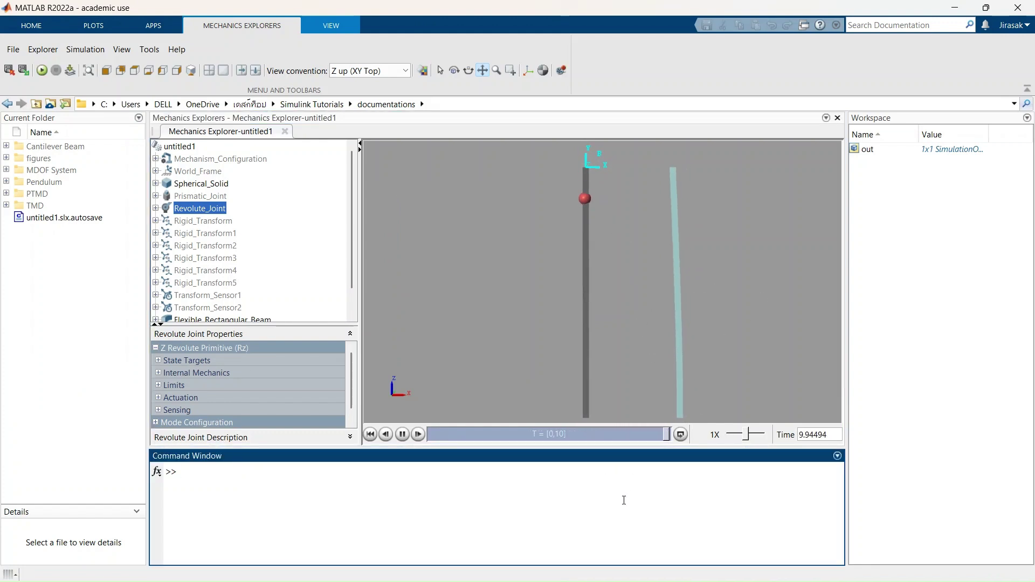
key(alt+Tab)
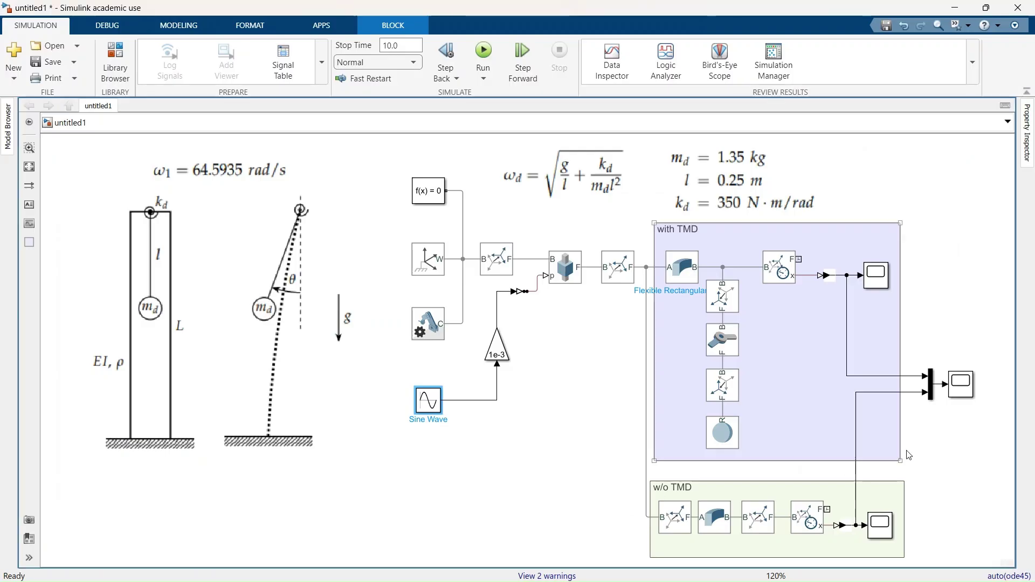
- In the combined Scope, show the legend, scale the axes to fit both sensor signals, and close the Scope
click(966, 390)
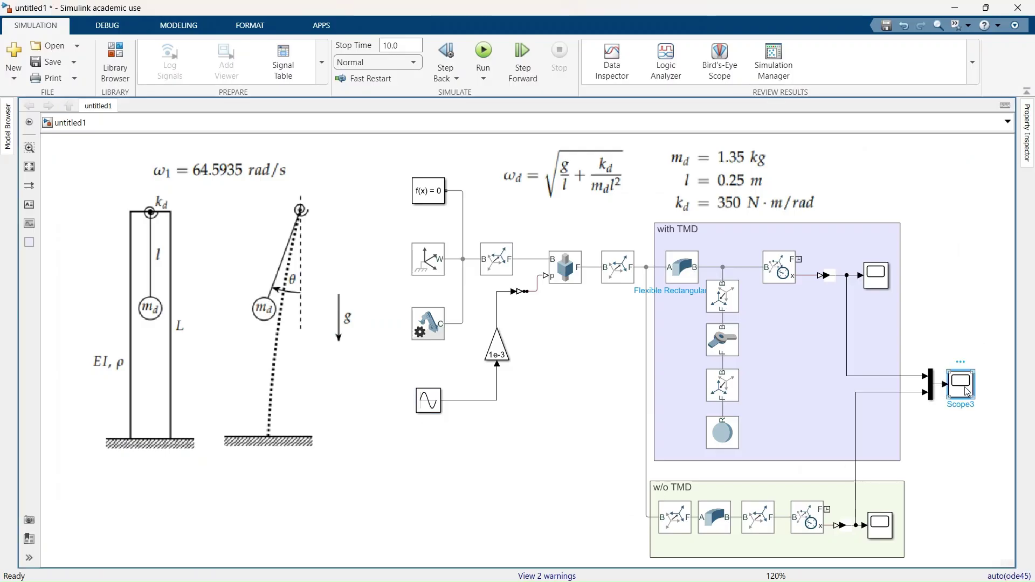
double_click(966, 390)
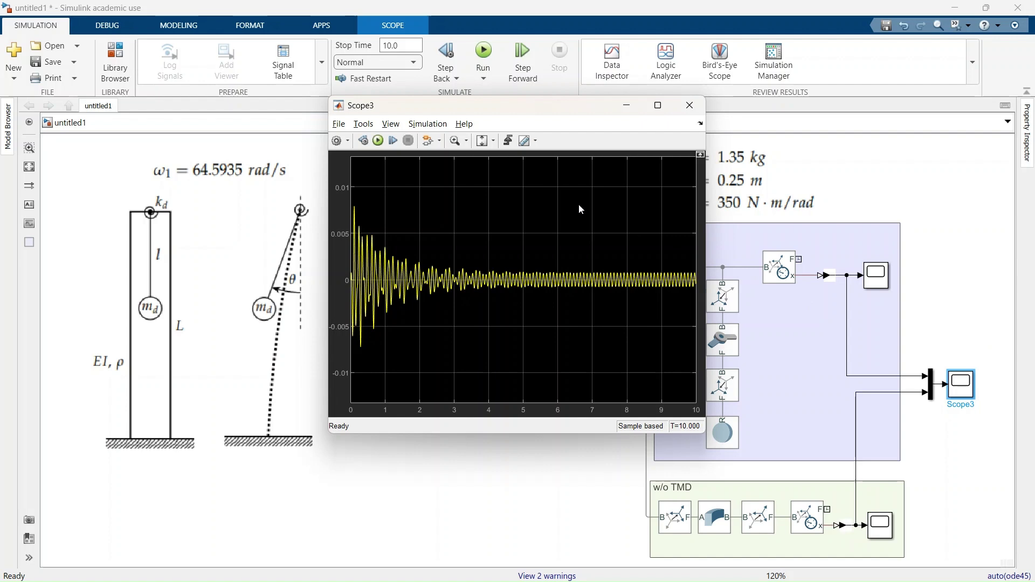
click(389, 124)
click(420, 179)
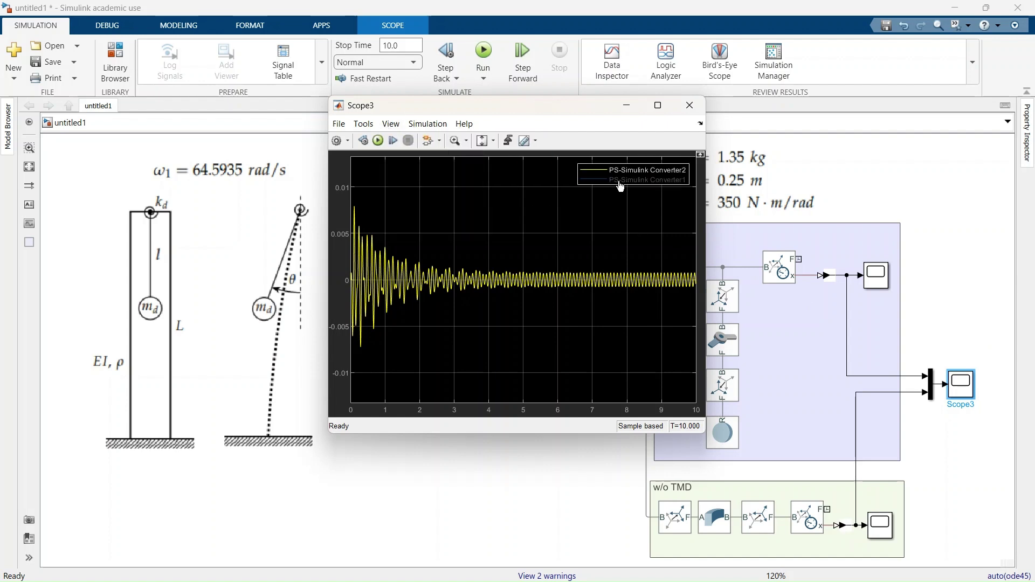
click(483, 142)
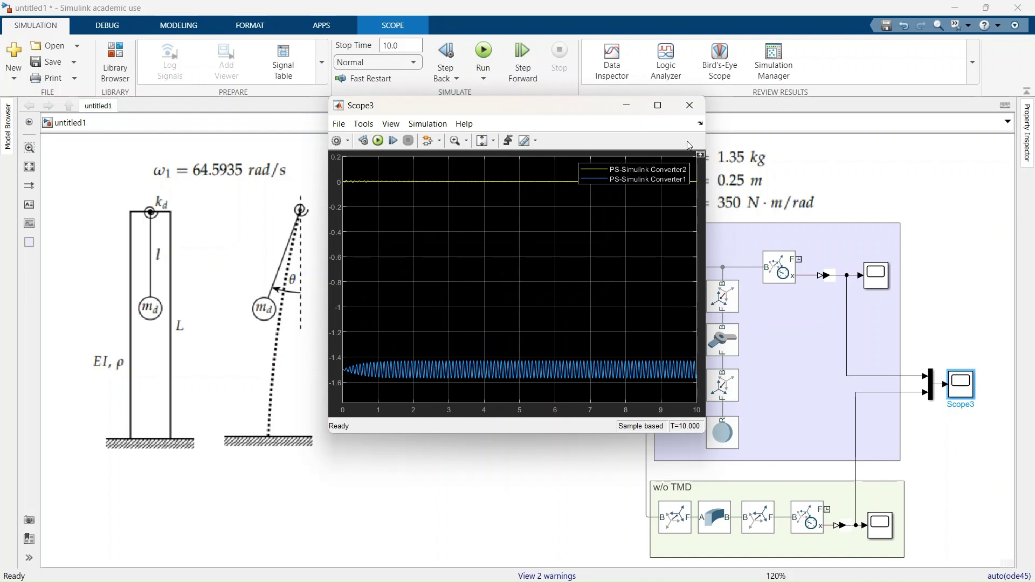
click(690, 105)
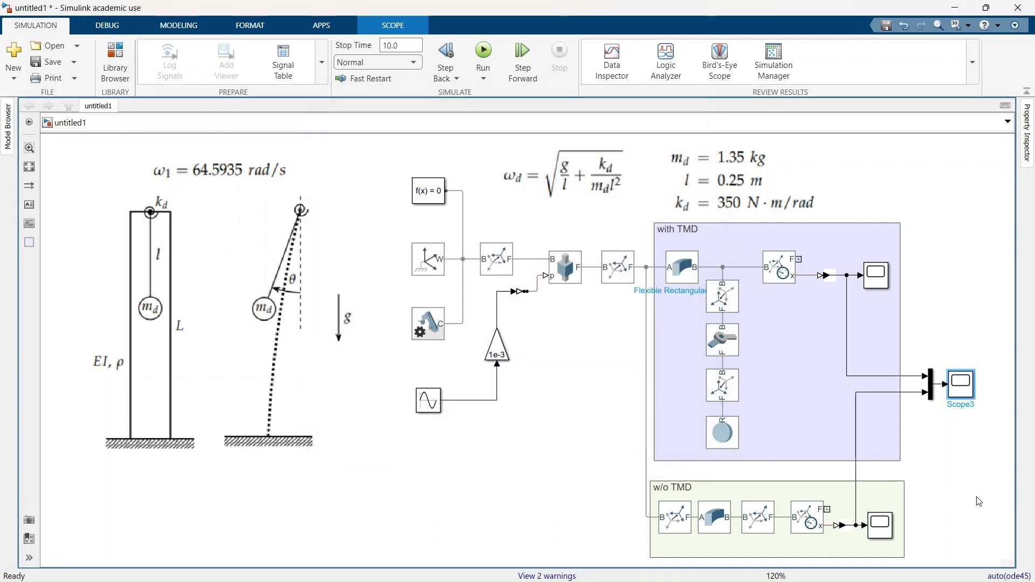
- Set the translation axis of the Rigid Transform between the "w/o TMD" beam and its sensor to -X
double_click(768, 528)
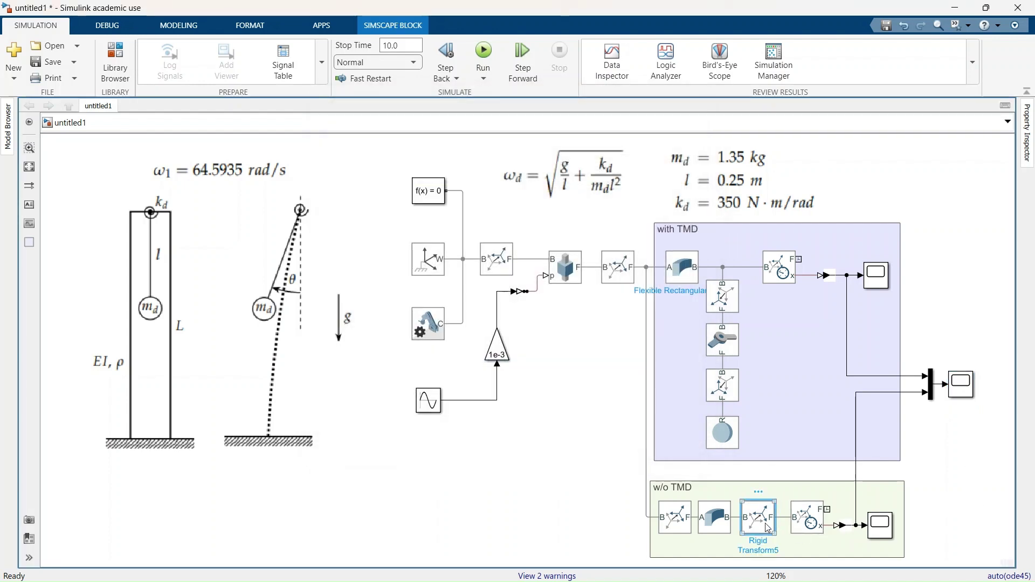
click(420, 430)
click(418, 454)
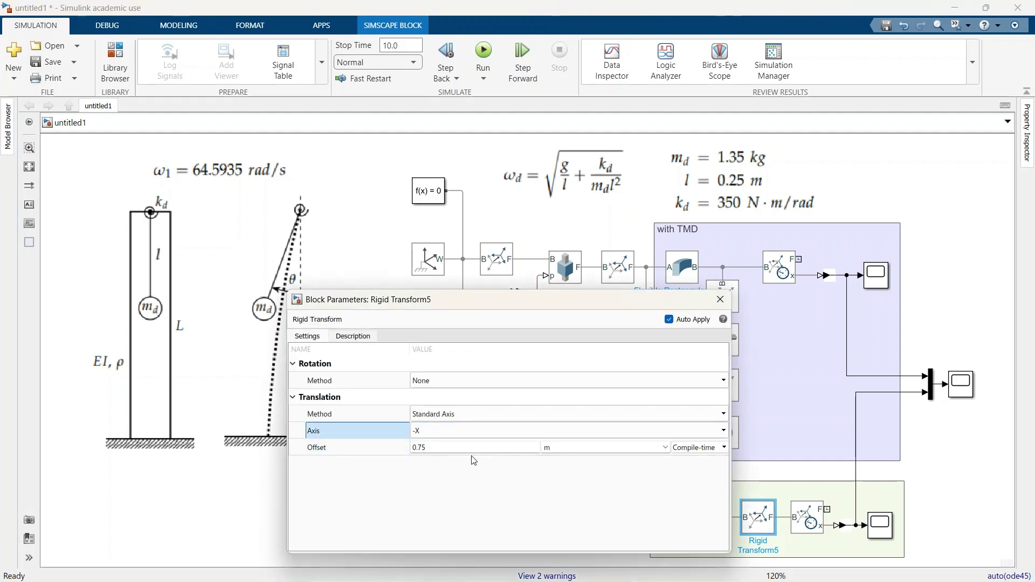
key(Escape)
click(596, 511)
- Run the simulation and rename the combined Scope's legend entries to "with TMD" and "w/o TMD"
click(485, 52)
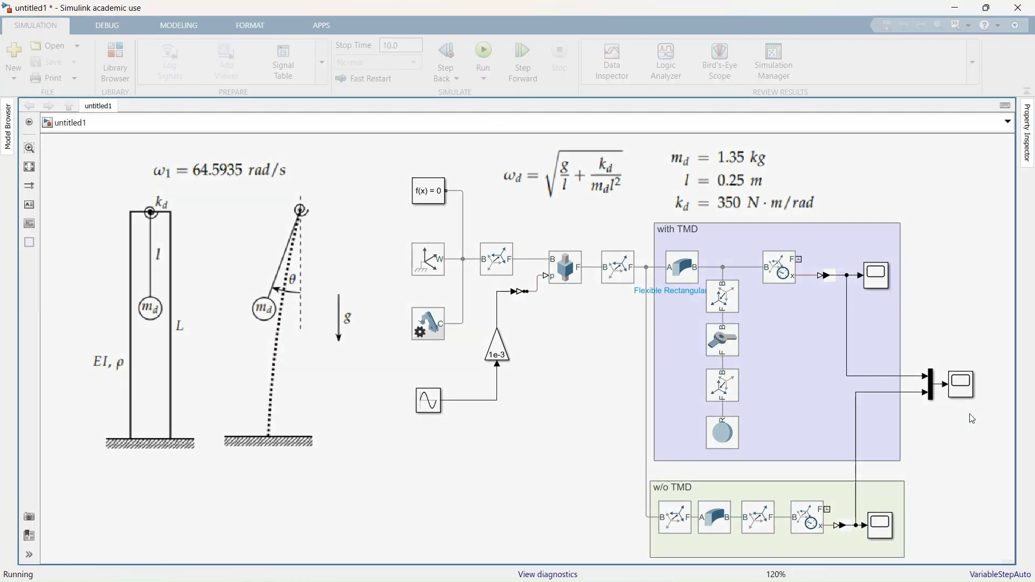
double_click(962, 384)
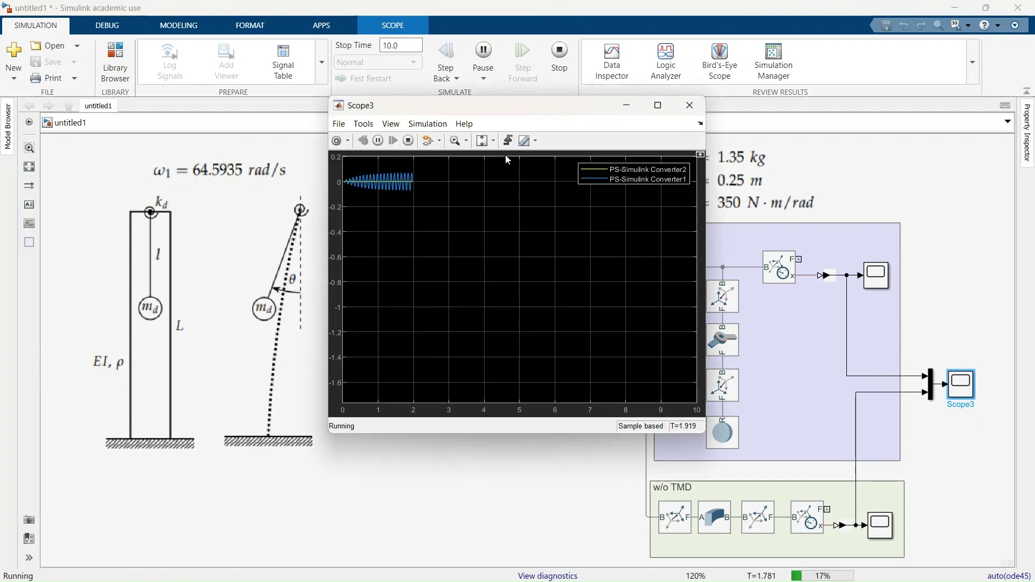
click(620, 170)
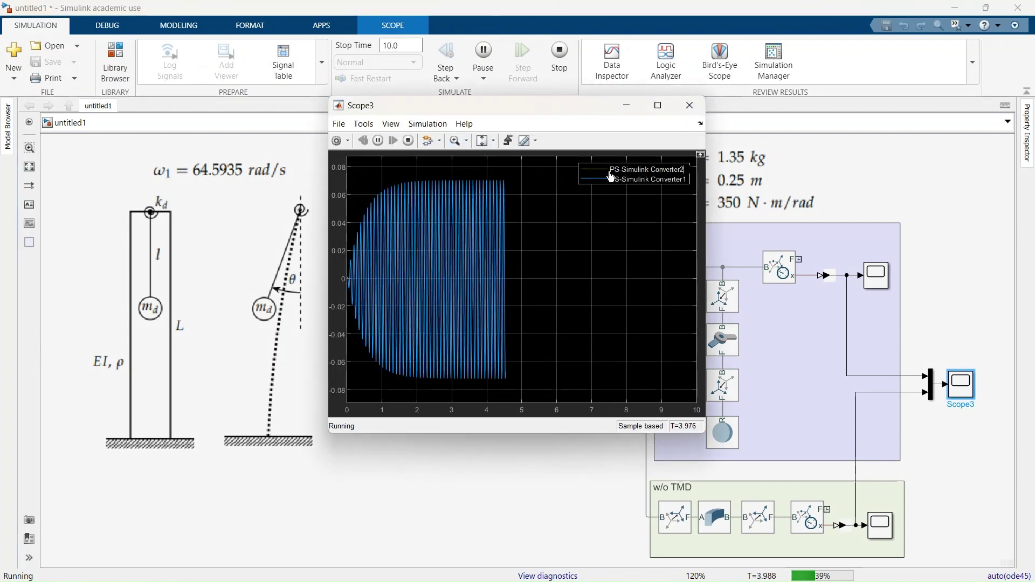
key(BackSpace)
key(BackSpace)
key(BackSpace)
key(BackSpace)
key(BackSpace)
key(BackSpace)
key(BackSpace)
key(BackSpace)
key(BackSpace)
key(BackSpace)
key(BackSpace)
key(BackSpace)
key(BackSpace)
key(BackSpace)
key(BackSpace)
key(BackSpace)
key(BackSpace)
key(BackSpace)
key(BackSpace)
key(BackSpace)
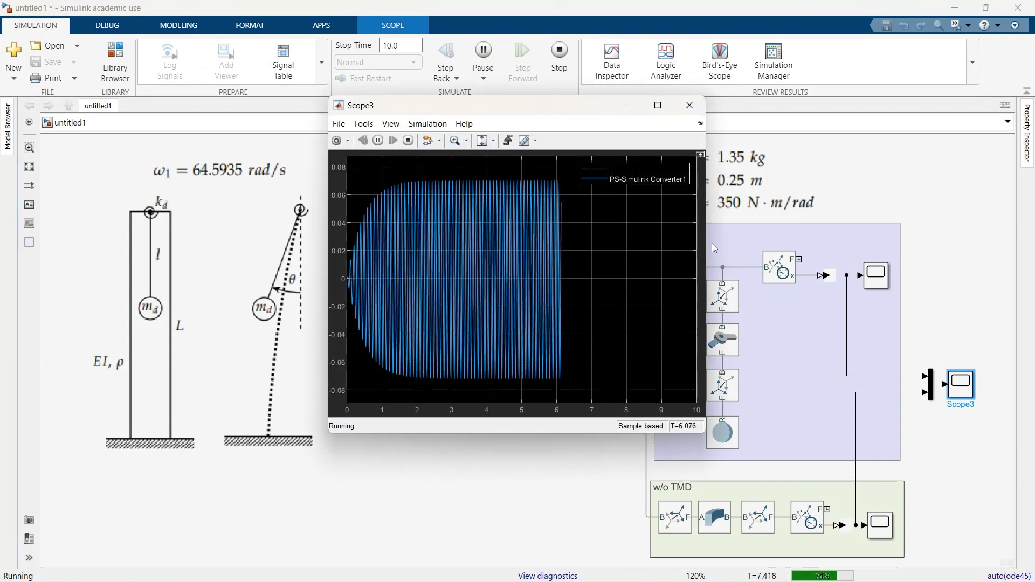
text(with TMD)
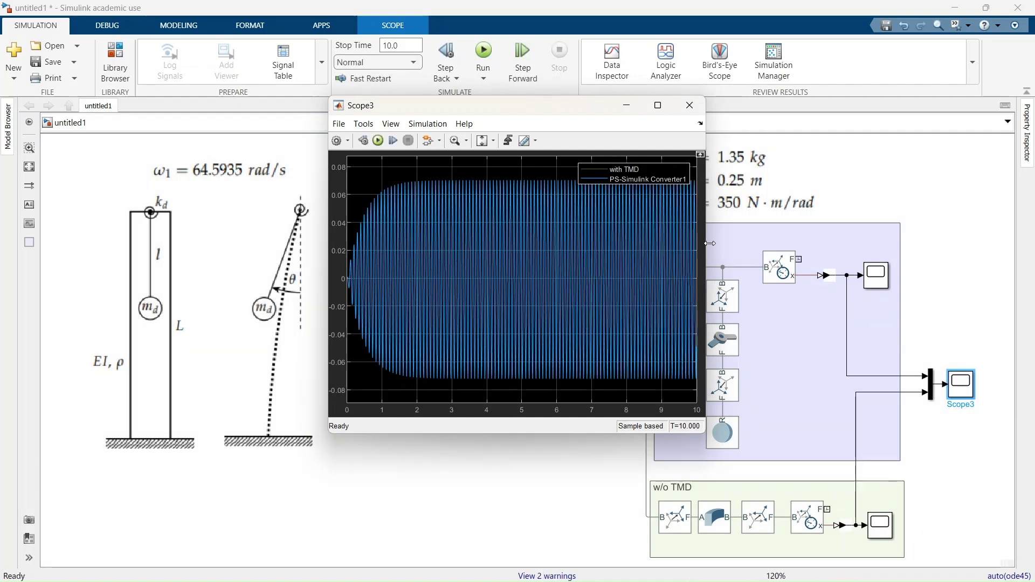
click(615, 169)
click(612, 179)
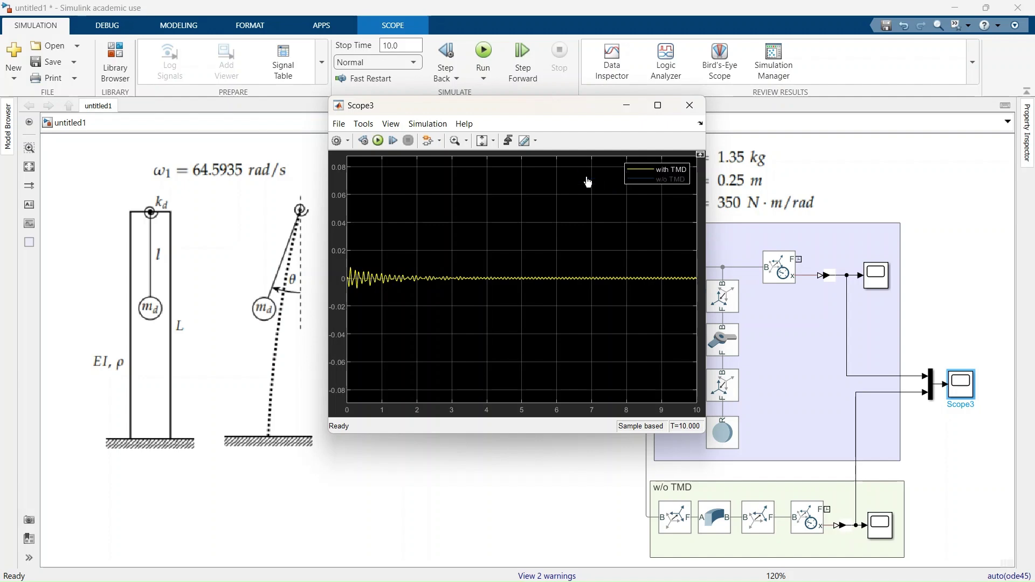
- Show both traces together in the combined Scope, zoom in to compare them, restore the full view, and close the Scope
click(666, 179)
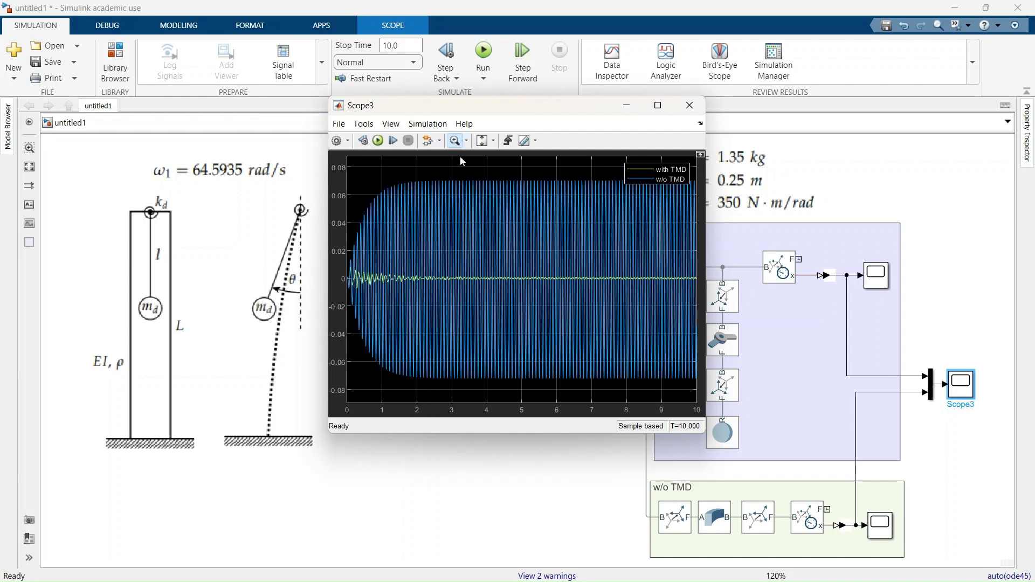
drag(562, 286, 562, 290)
drag(589, 261, 652, 263)
double_click(596, 222)
click(690, 105)
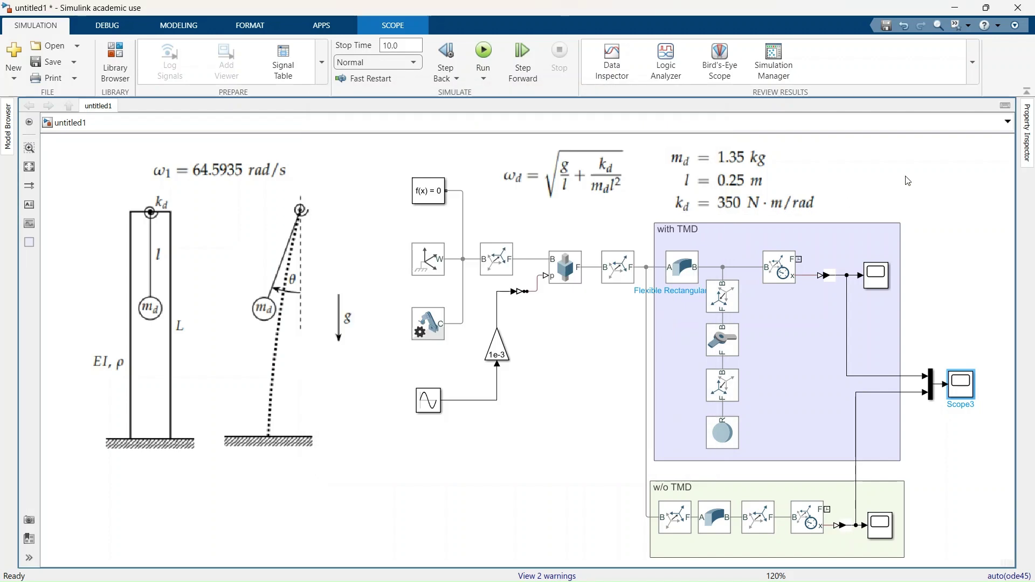
- Set the Revolute Joint's spring stiffness to 200 N·m/rad and replace the parameter note with m_d = 1.35 kg, l = 0.19 m, k_d = 200 N·m/rad
double_click(722, 339)
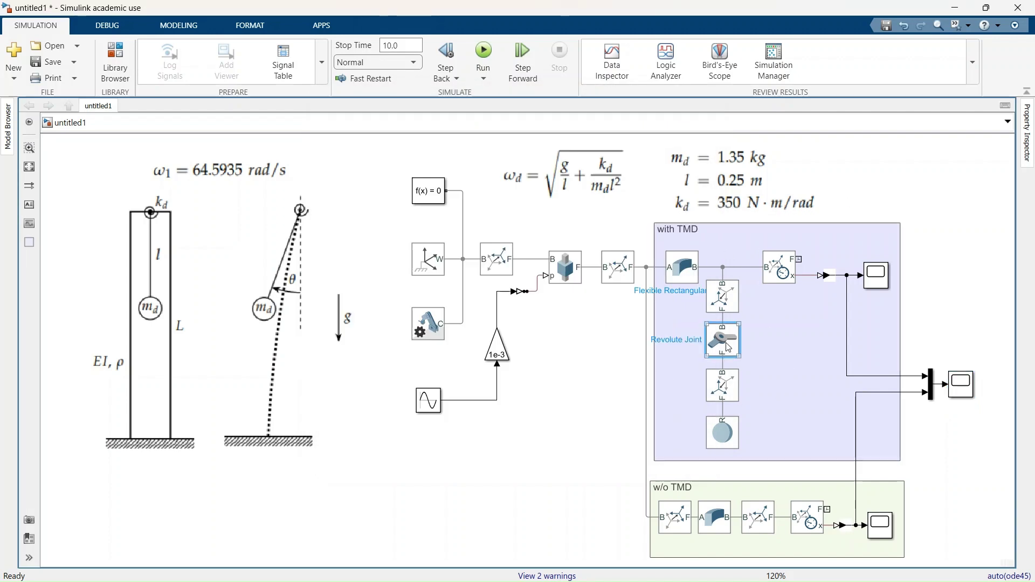
drag(613, 155, 508, 152)
double_click(346, 273)
text(250)
key(Return)
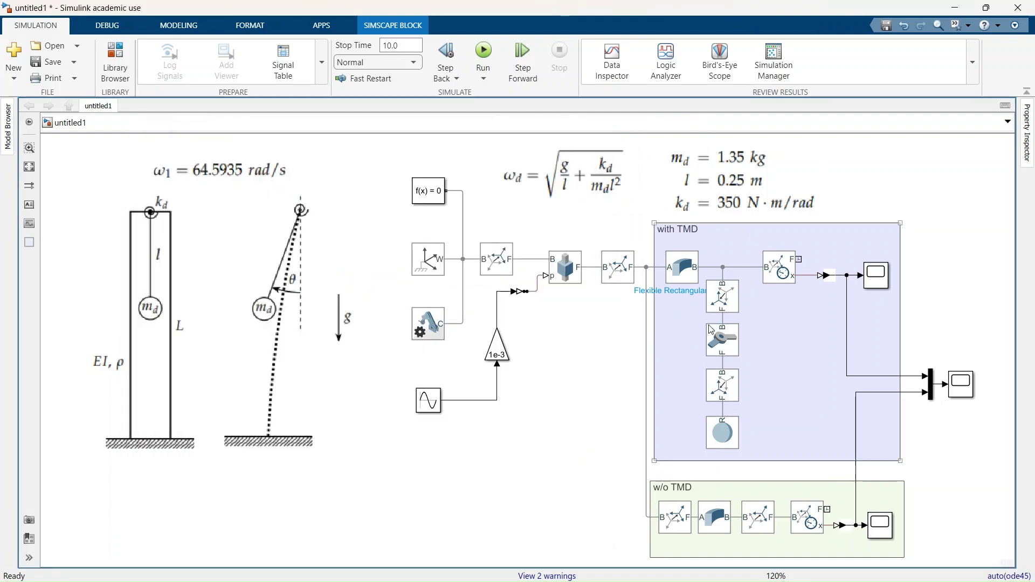
click(766, 217)
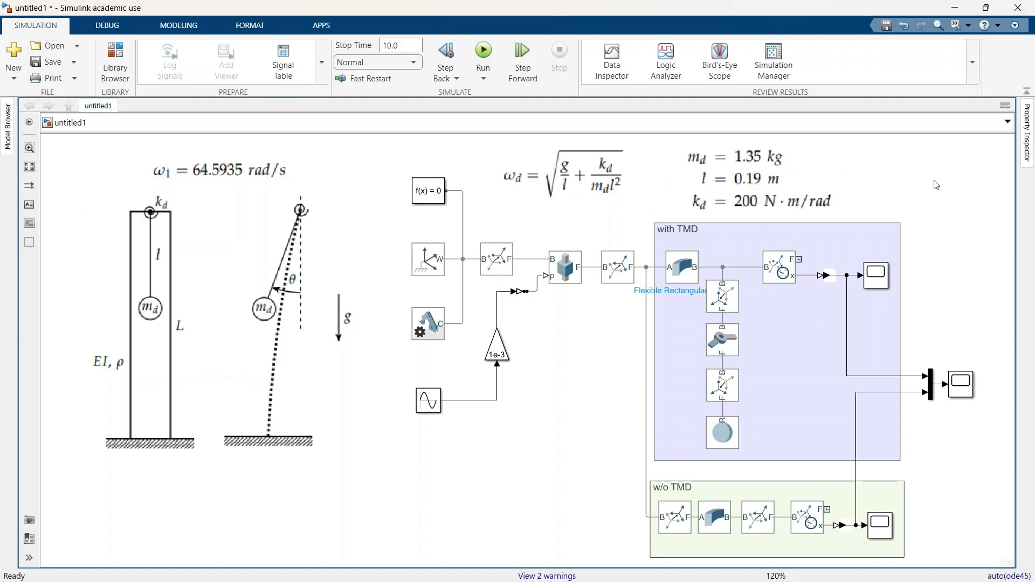
- Set the cylindrical translation radius of the Rigid Transform between the Revolute Joint and the pendulum mass to 0.19 m
double_click(723, 385)
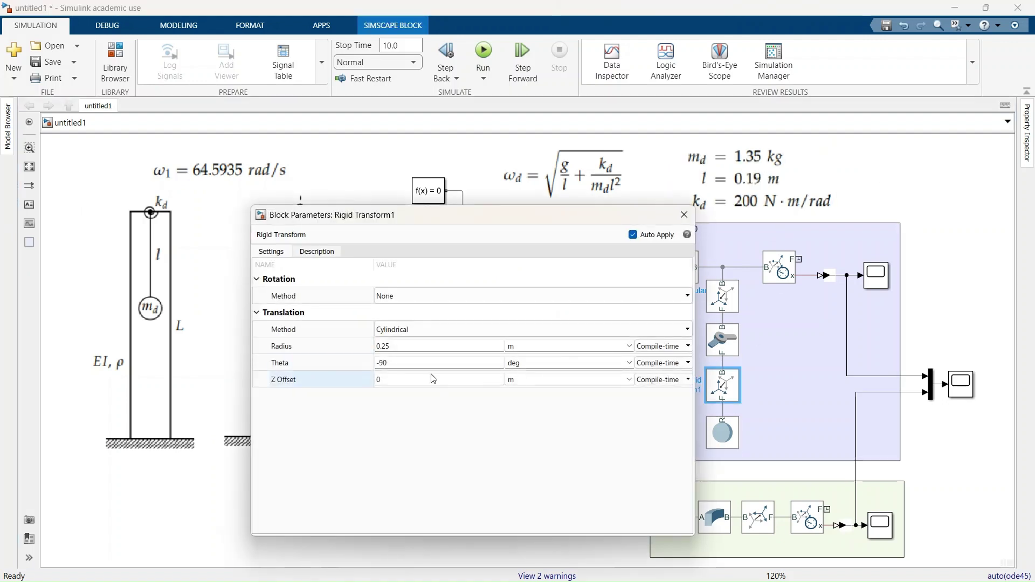
click(418, 344)
click(684, 215)
- Run the simulation, zoom in on both responses in the combined Scope, restore the full view, and close the Scope
click(483, 51)
double_click(970, 397)
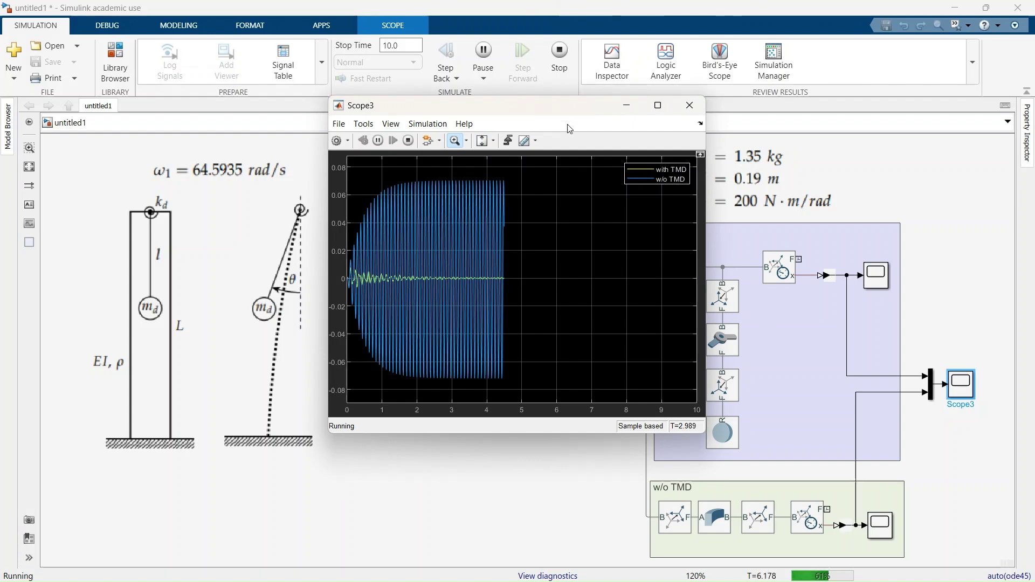
click(455, 145)
drag(547, 268, 548, 291)
click(482, 141)
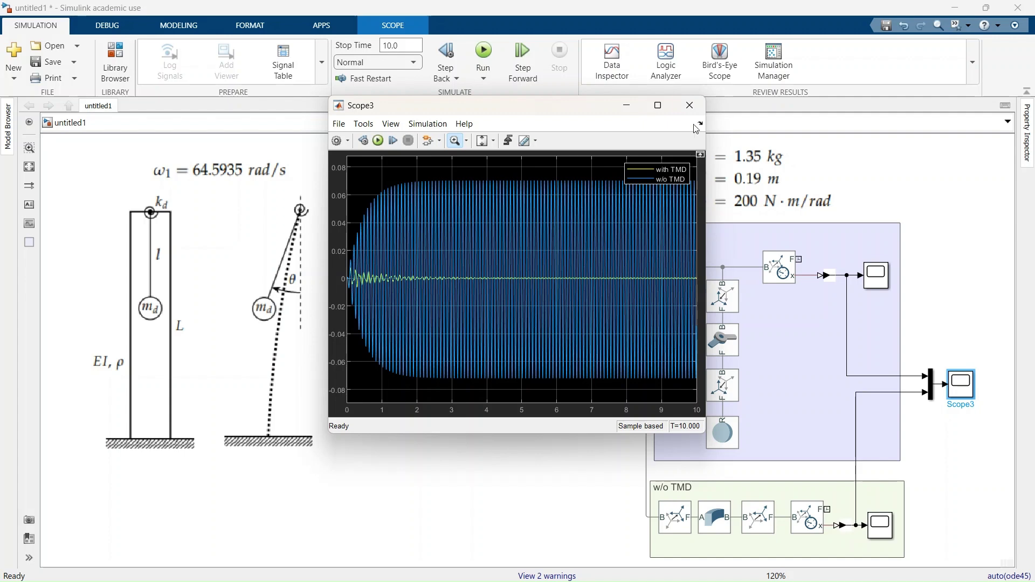
click(690, 106)
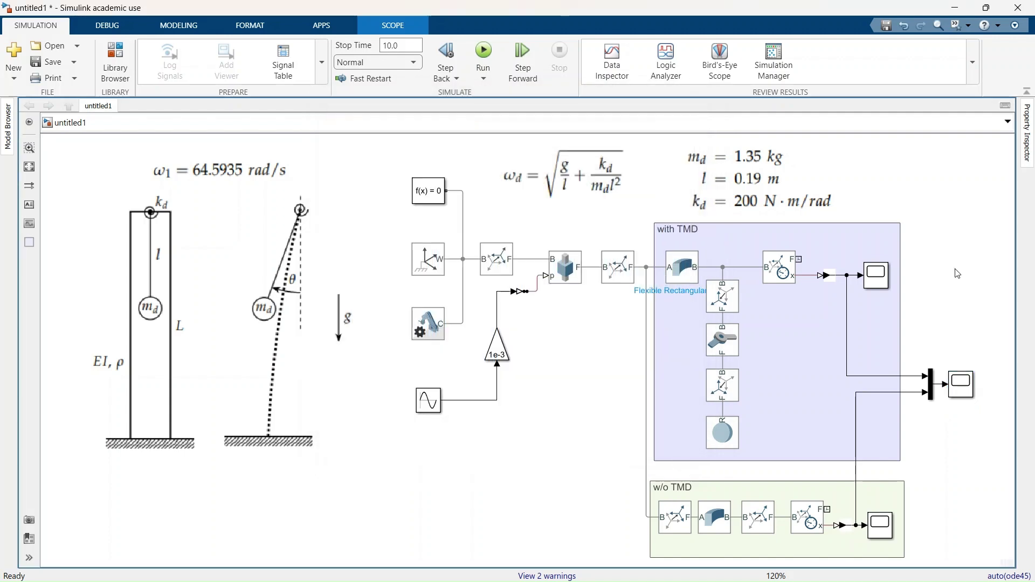
- Paste the note ω2 = 404.83 rad/s onto the canvas and arrange it directly beneath the ω1 note
click(957, 274)
click(304, 346)
click(503, 511)
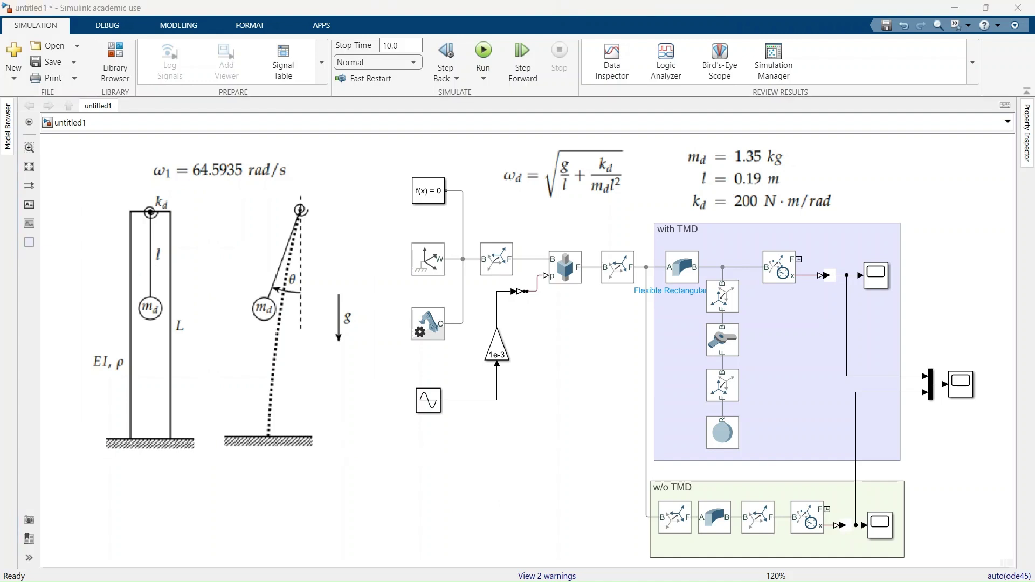
click(362, 171)
key(ctrl+v)
drag(231, 168, 225, 141)
drag(327, 169, 189, 176)
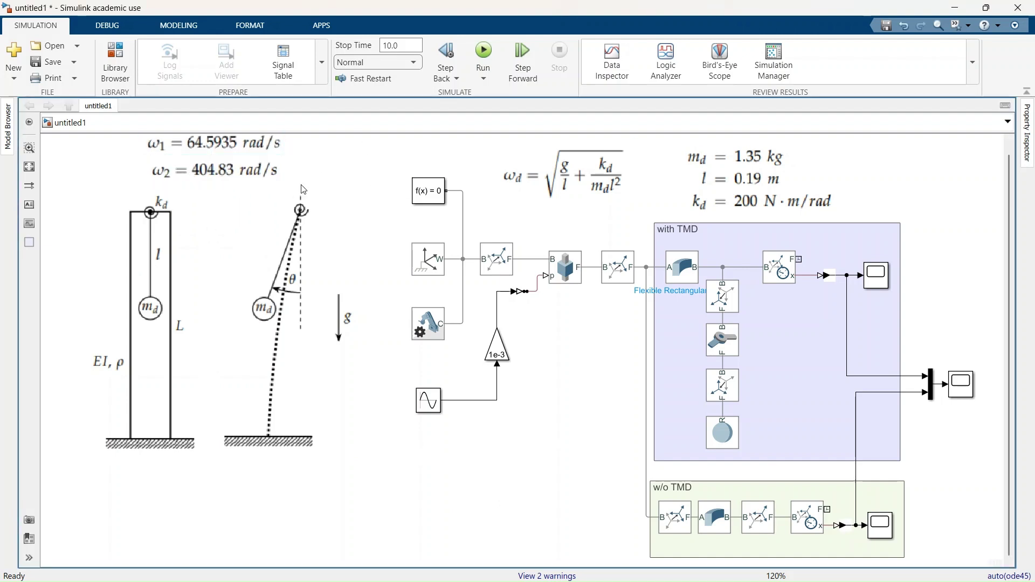
scroll(501, 471, down, 1)
click(103, 217)
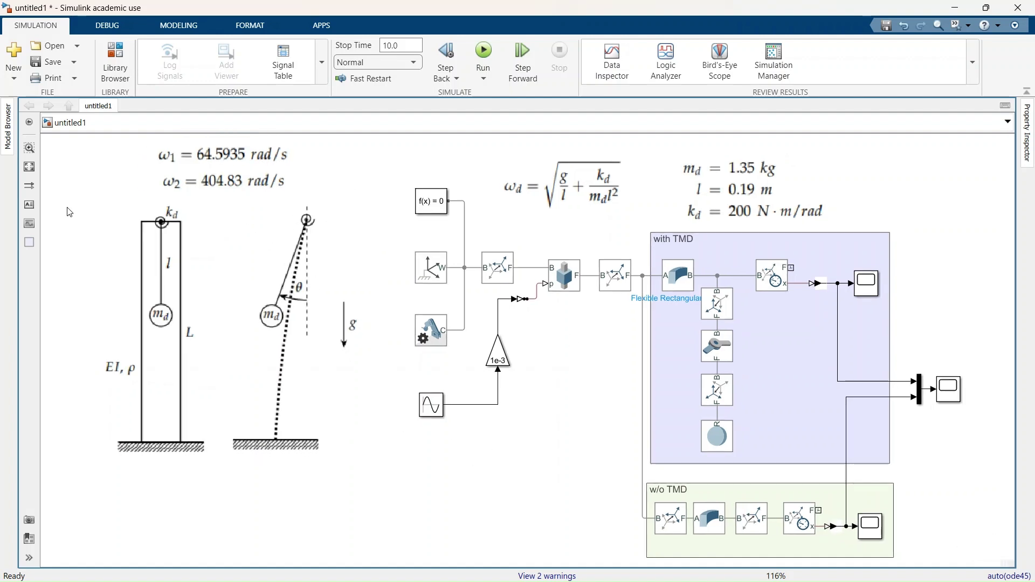
- Replace the damper parameter note above the "with TMD" area with one reading m_d = 1.35 kg, l = 0.03 m, k_d = 200 N·m/rad
click(768, 239)
click(765, 173)
key(Delete)
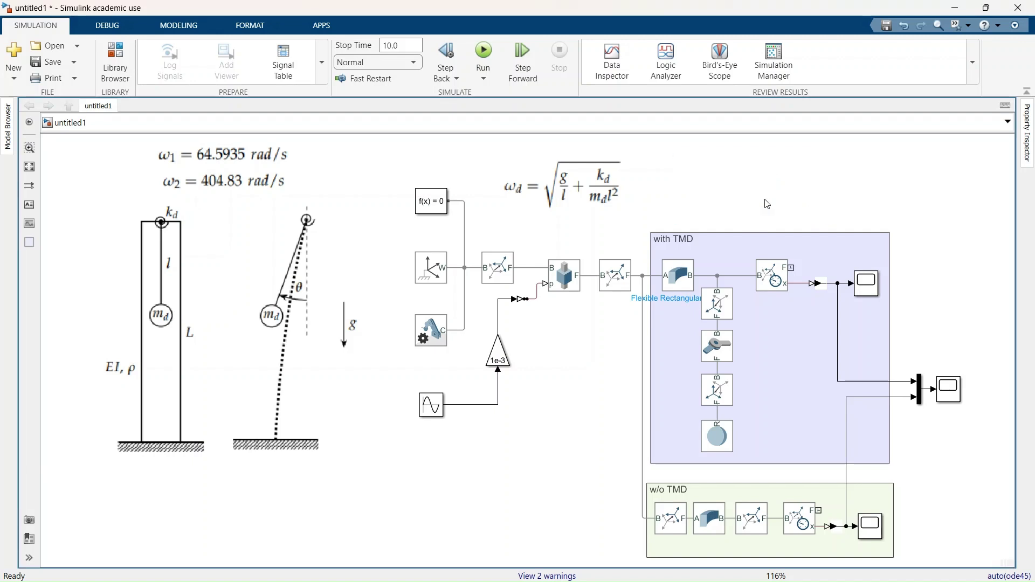
key(ctrl+z)
- Set the translation radius of the Rigid Transform above the pendulum mass to 0.03 m and close its parameters
click(728, 392)
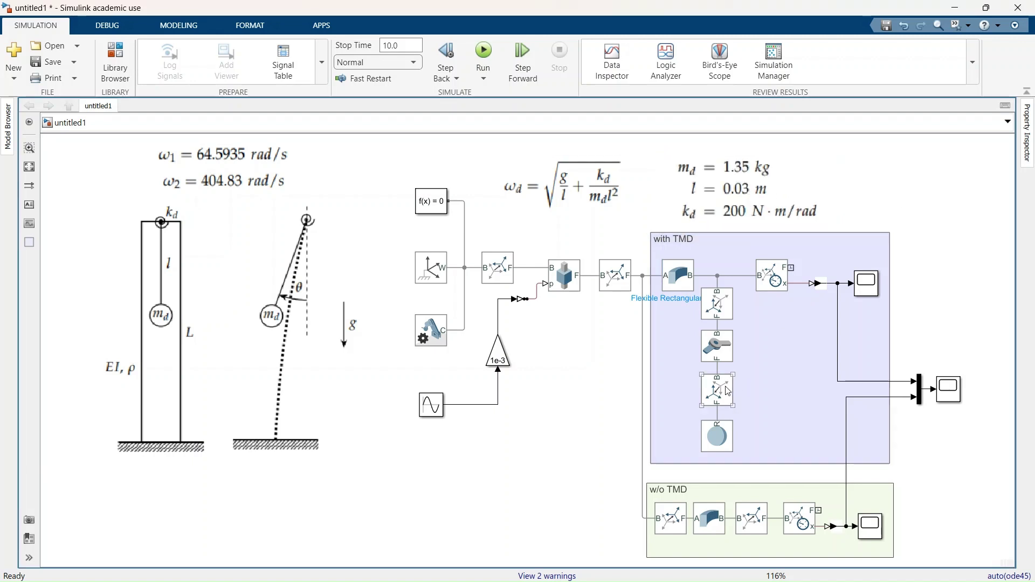
double_click(728, 392)
click(401, 352)
key(BackSpace)
key(BackSpace)
text(03)
key(Return)
click(680, 219)
- Run the simulation with the shortened pendulum and return to the Simulink model
click(489, 55)
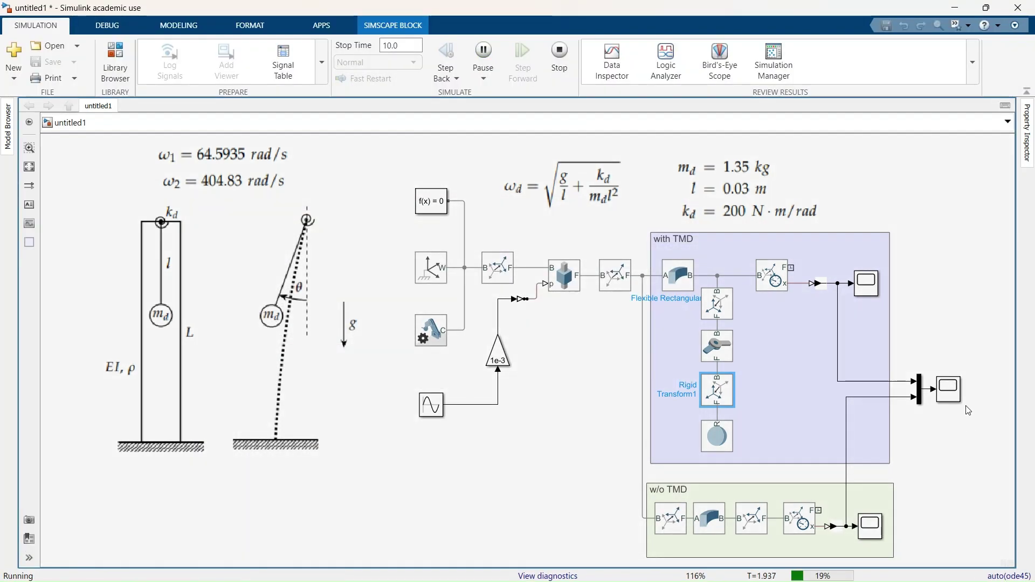
key(alt+Tab)
key(alt+Tab)
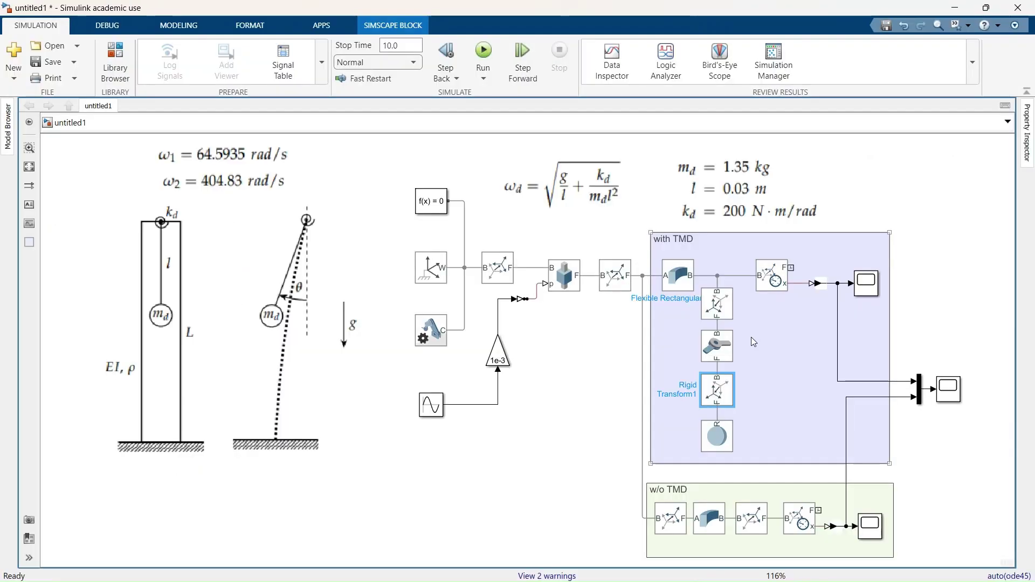
key(alt+Tab)
- Set the Sine Wave's frequency to 404.8 rad/sec and accept the change
double_click(431, 405)
double_click(475, 516)
text(404.8)
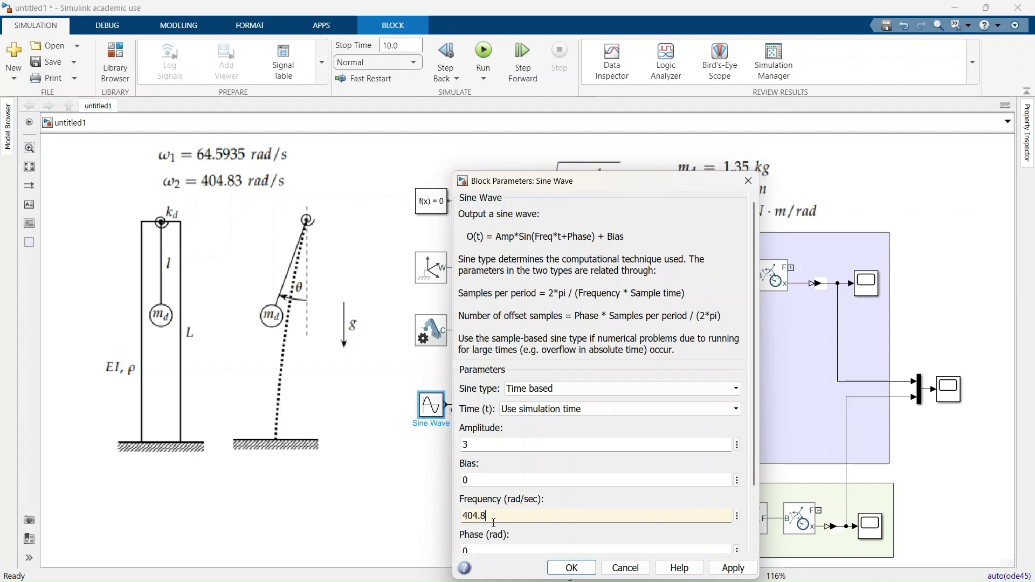
key(Return)
- Run the simulation, watch both beams in Mechanics Explorer with the view fitted to them, and return to the Simulink model
click(484, 54)
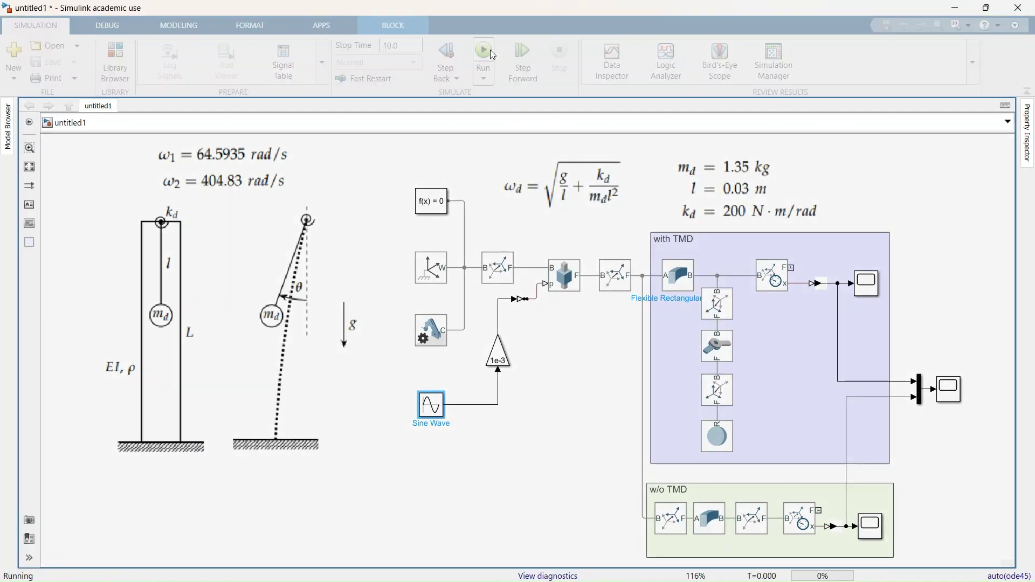
key(alt+Tab)
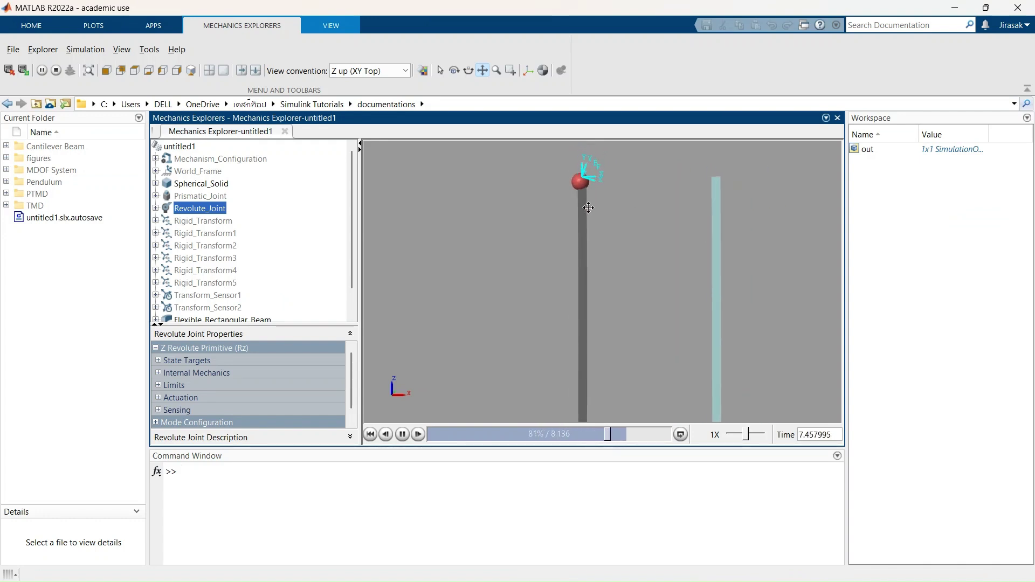
right_click(642, 287)
click(652, 319)
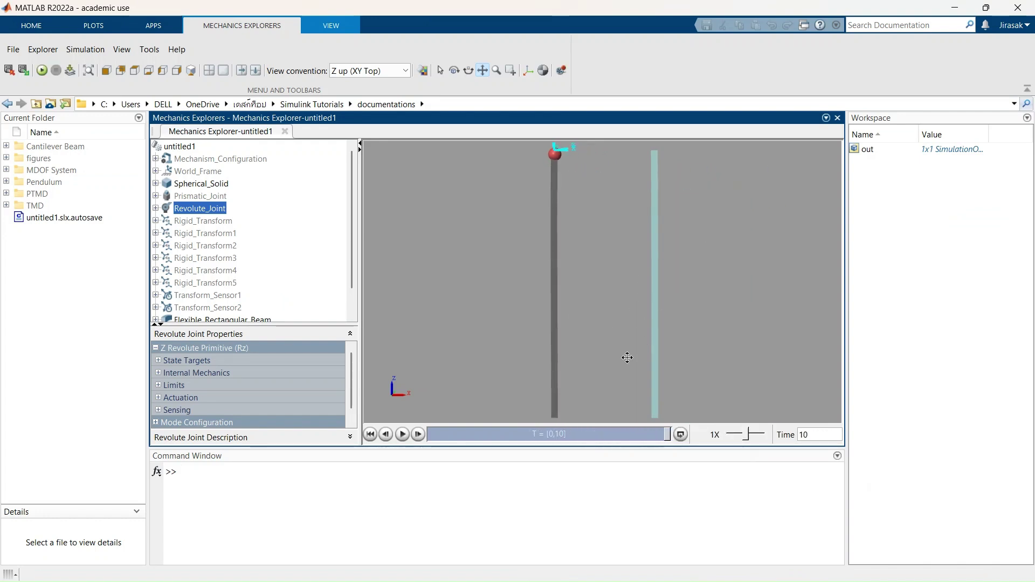
click(955, 7)
- Compare the "with TMD" and "w/o TMD" responses in the combined Scope by zooming into several time ranges, restore the full view, and close it
double_click(948, 387)
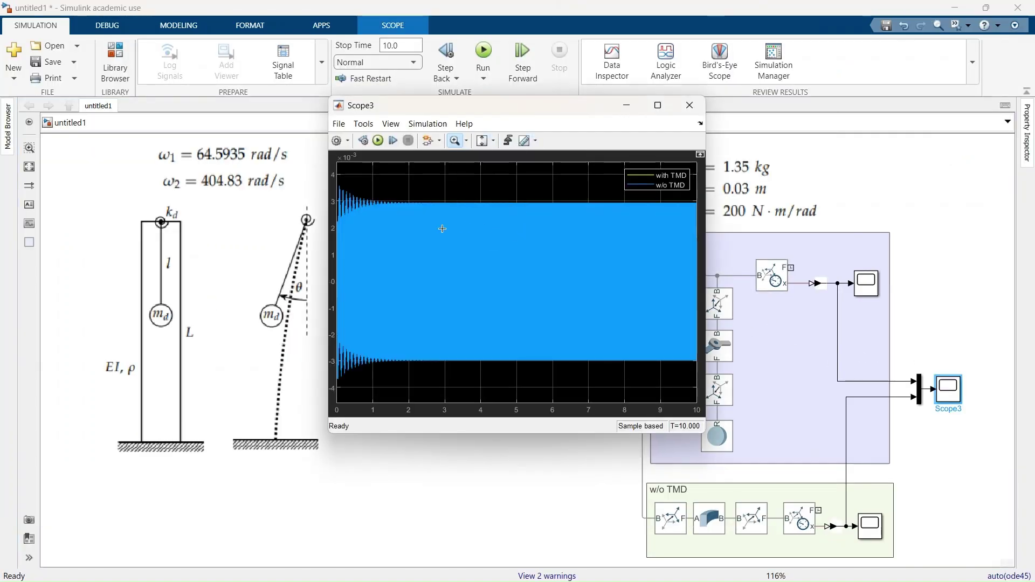
drag(489, 231, 491, 231)
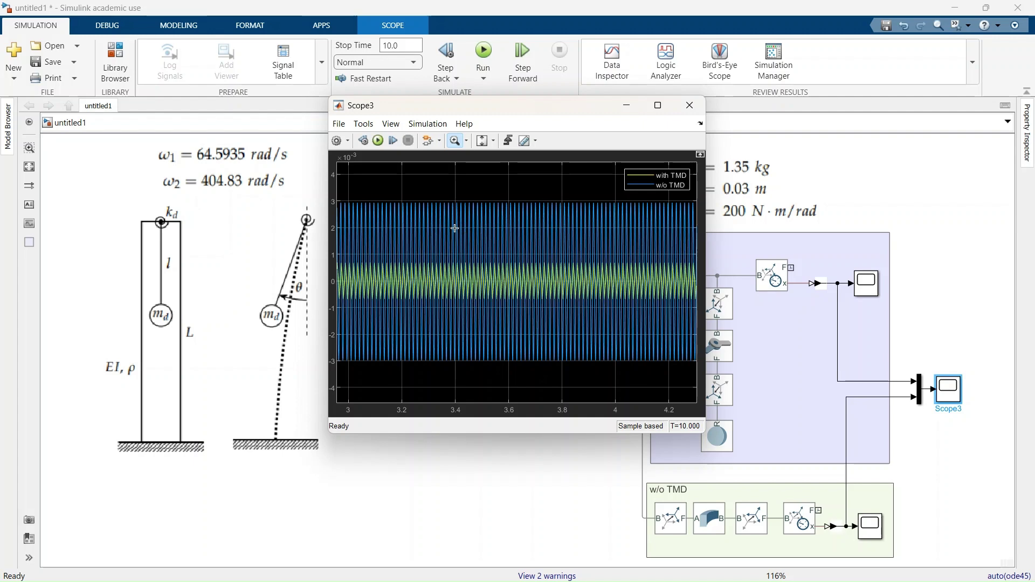
click(478, 143)
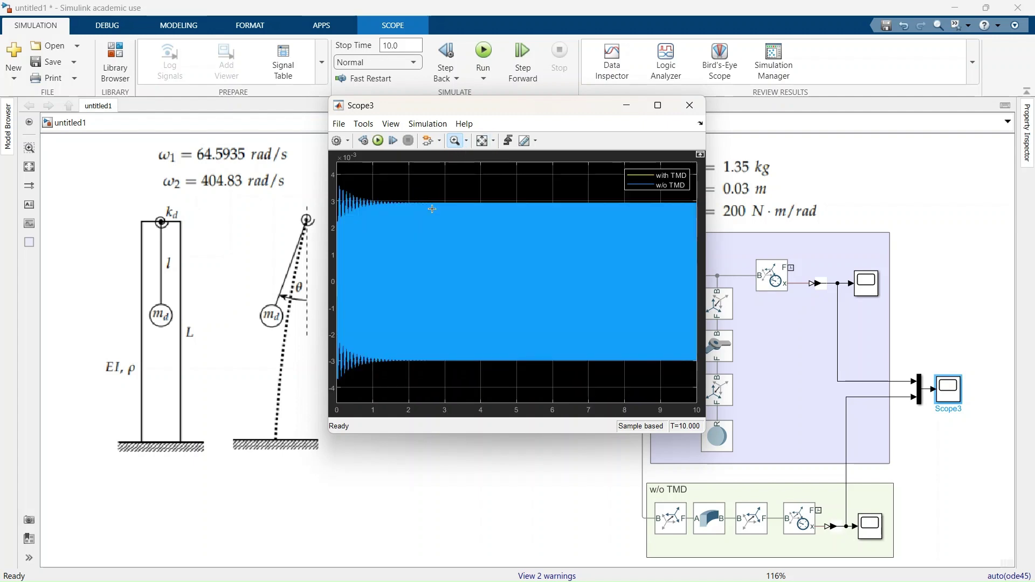
drag(324, 269, 324, 269)
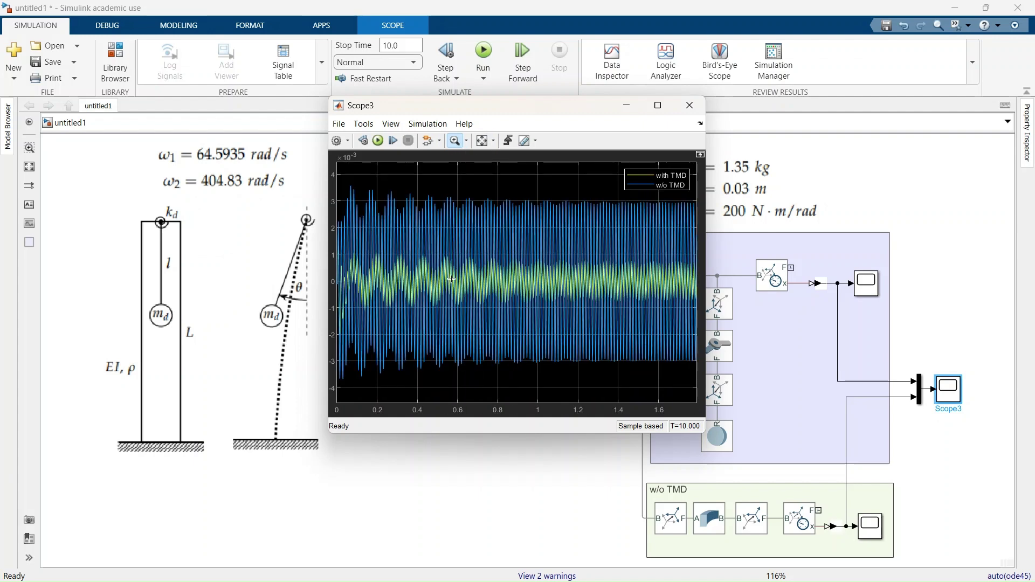
click(481, 142)
drag(589, 254, 668, 294)
mouse_move(609, 282)
mouse_down()
mouse_move(638, 280)
mouse_move(608, 269)
mouse_up()
click(481, 141)
click(689, 106)
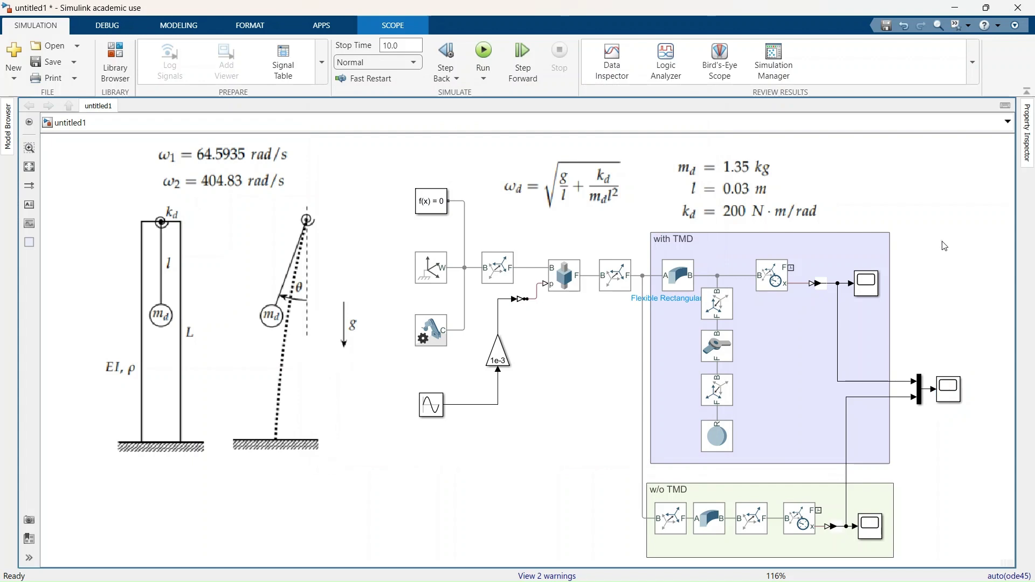